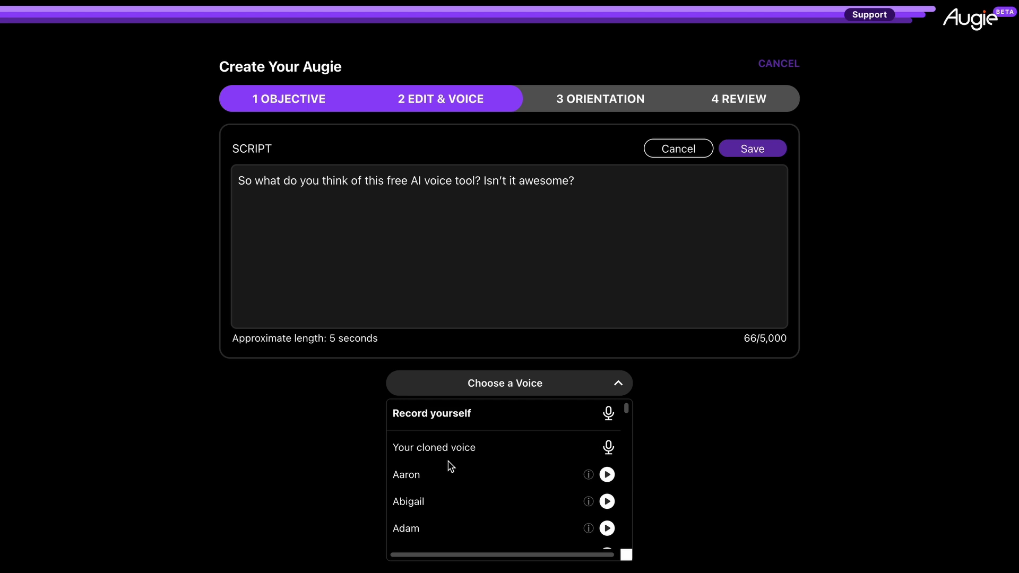
- Scroll through the Choose a Voice list in Augie's Edit & Voice step
scroll(462, 470, down, 2)
scroll(480, 487, down, 2)
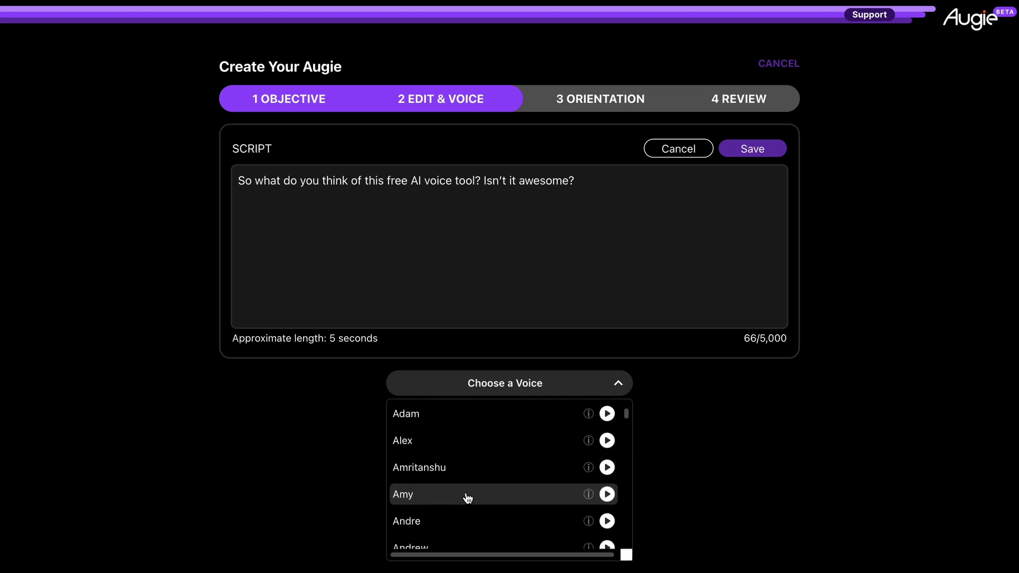
scroll(463, 420, up, 1)
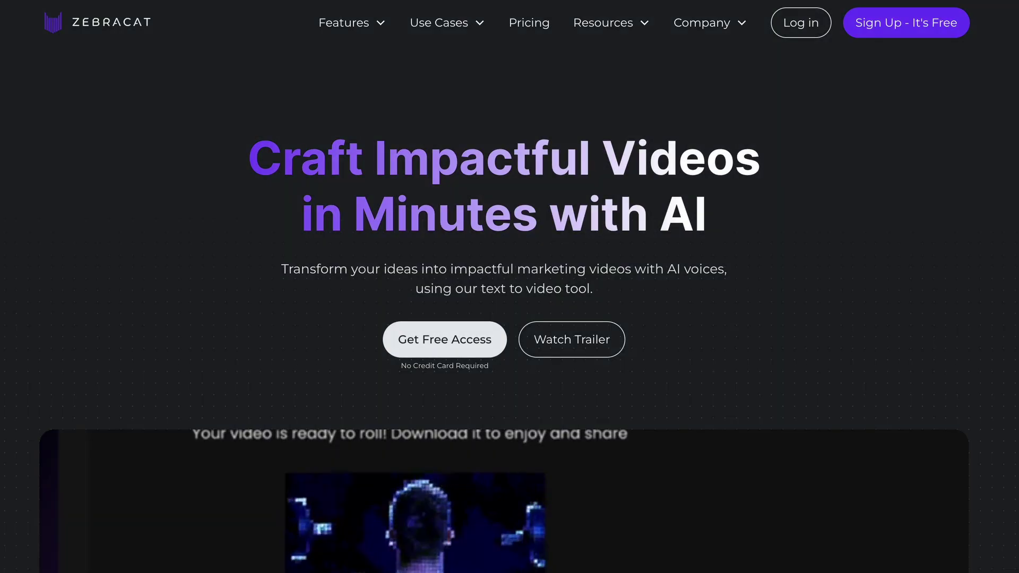
- Scroll down the Zebracat landing page, then log in to Zebracat
scroll(510, 308, down, 2)
scroll(510, 308, down, 5)
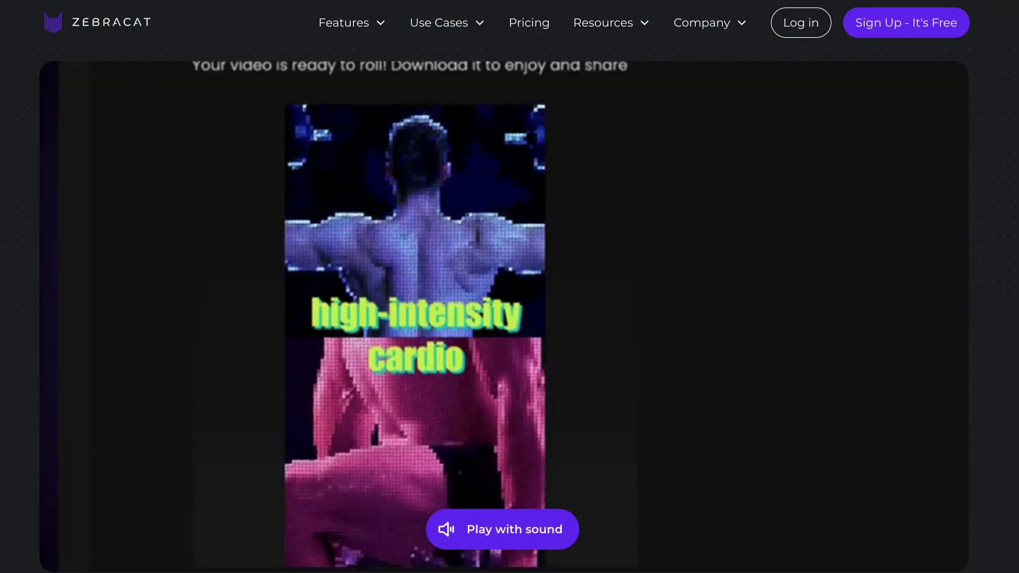
scroll(509, 307, down, 7)
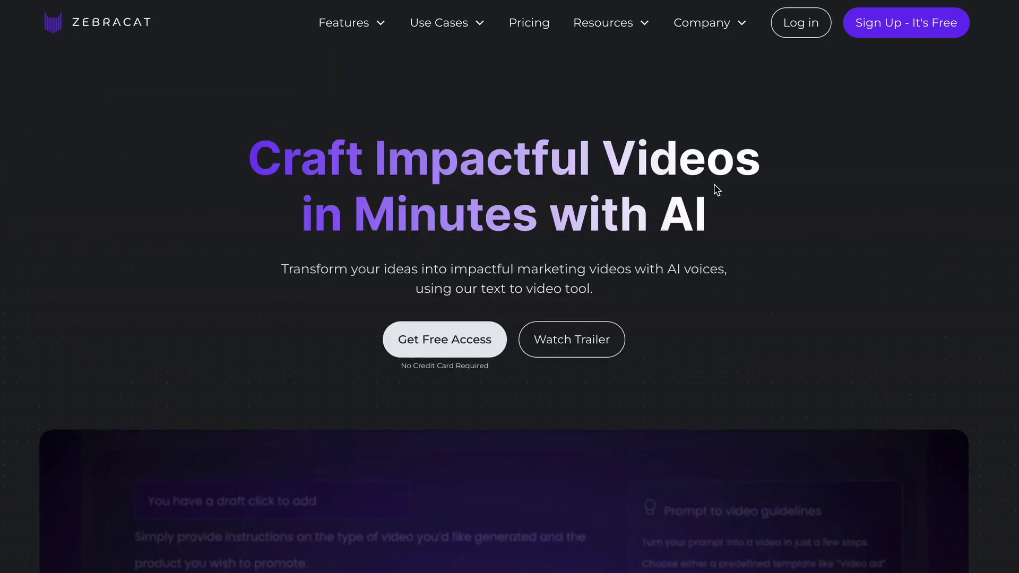
click(807, 24)
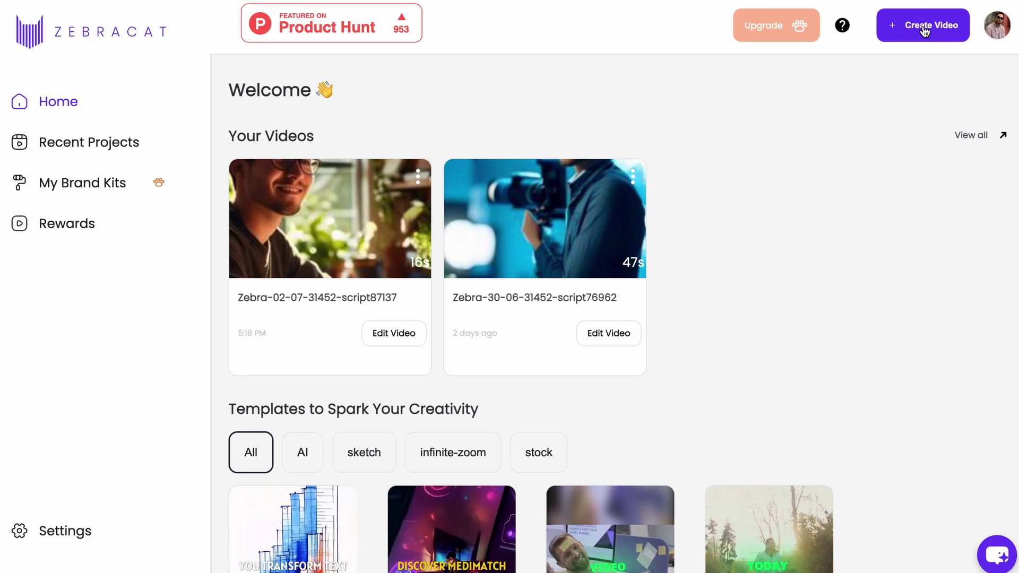
- Start a Script to video project, paste the 352-character voice-over script, and choose 9:16 format
click(925, 29)
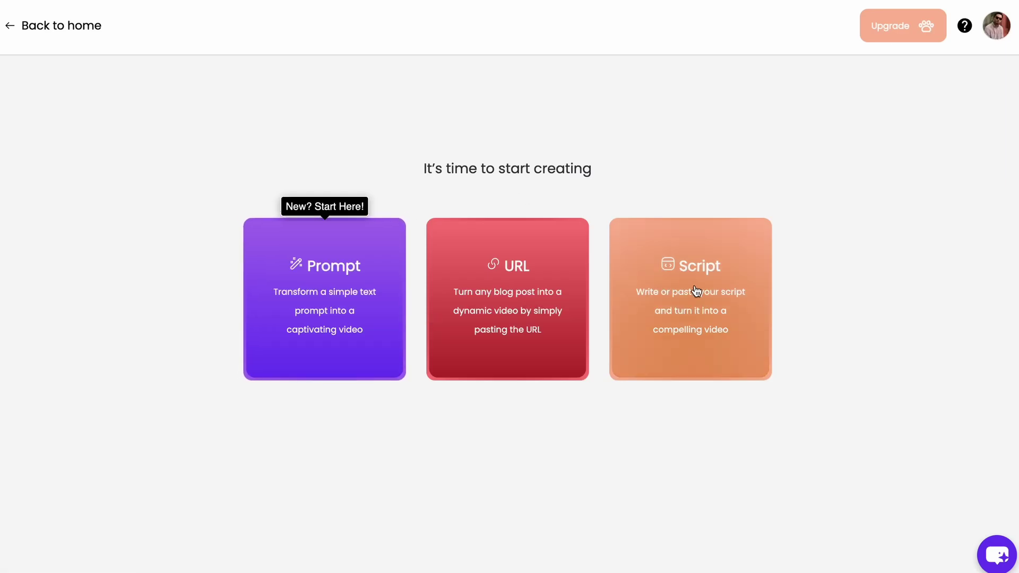
click(703, 299)
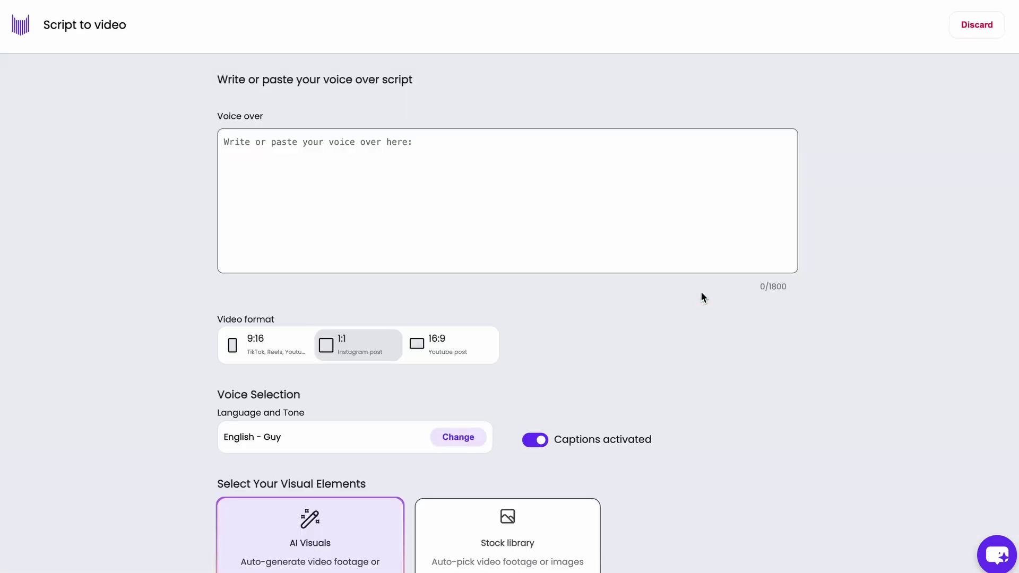
click(293, 150)
text(In today's video, I'll introduce you to five free online text-to-speech AI voice tools that you can use both on your Windows & Mac.  Most of these AI tools come with commercial licenses.  Plus, one of the AI tools lets you access ElevenLabs’s AI Voice for Free!  These free AI voice tools are perfect for creating videos on YouTube and social media.)
scroll(208, 323, down, 2)
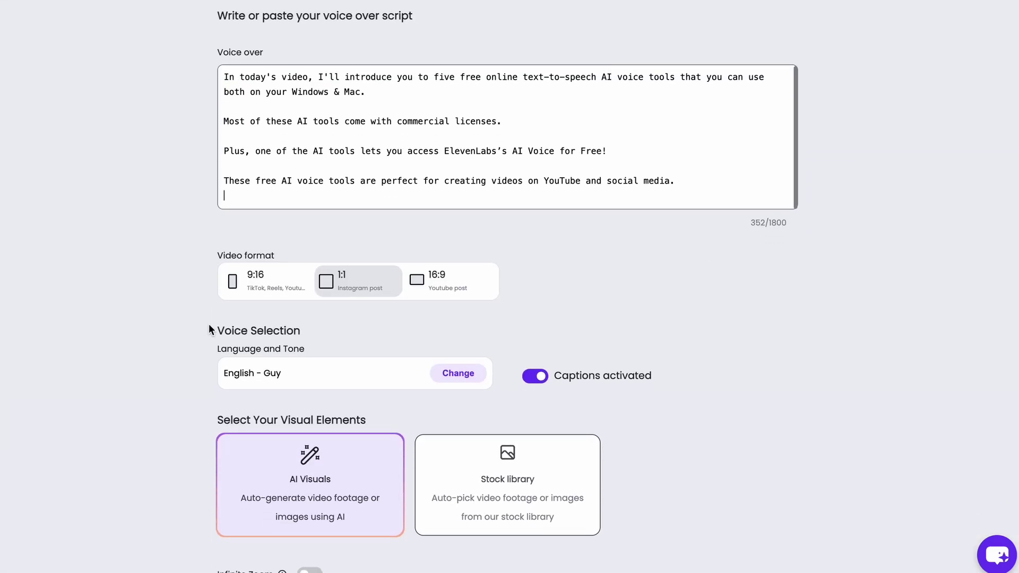
click(244, 287)
scroll(165, 281, down, 3)
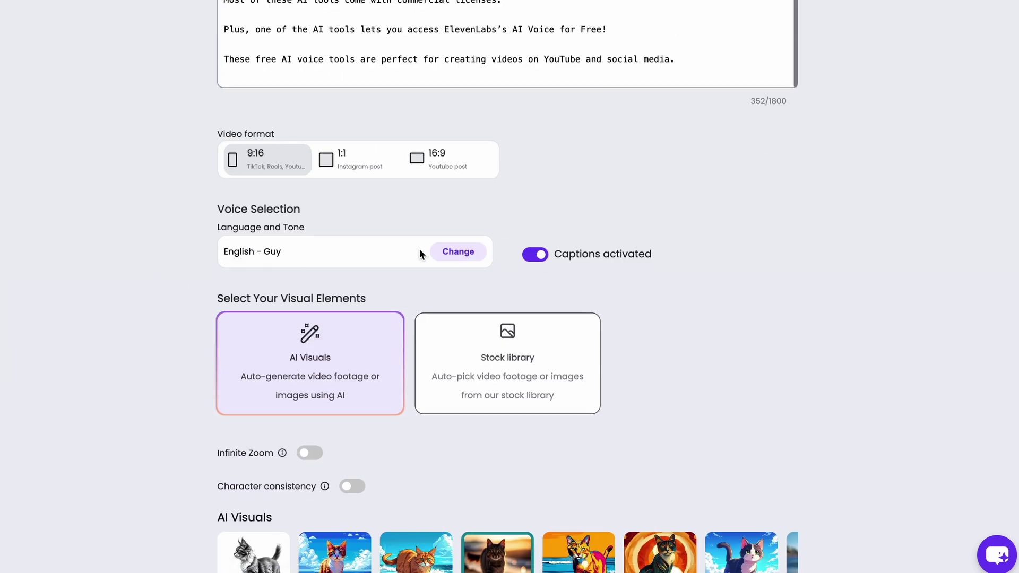
- Open the voice choices and find the Ultra Realistic AI Voices section
click(468, 258)
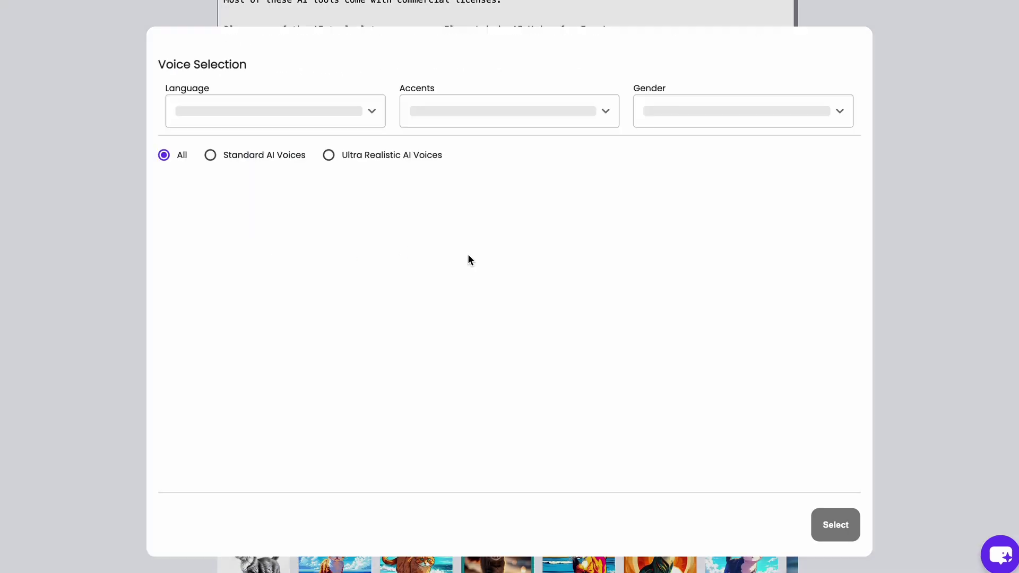
scroll(308, 380, down, 1)
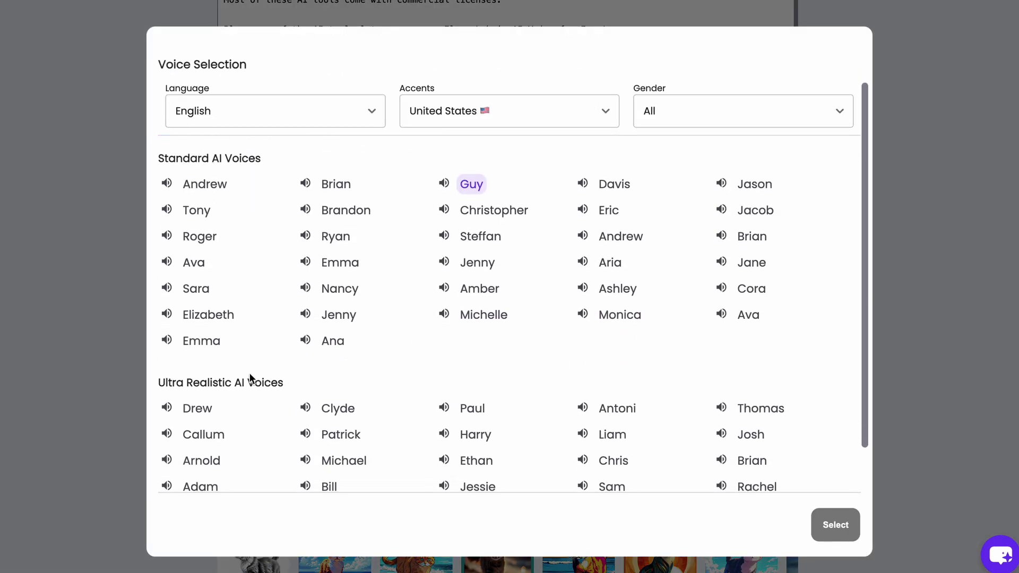
scroll(247, 369, down, 3)
drag(276, 287, 155, 287)
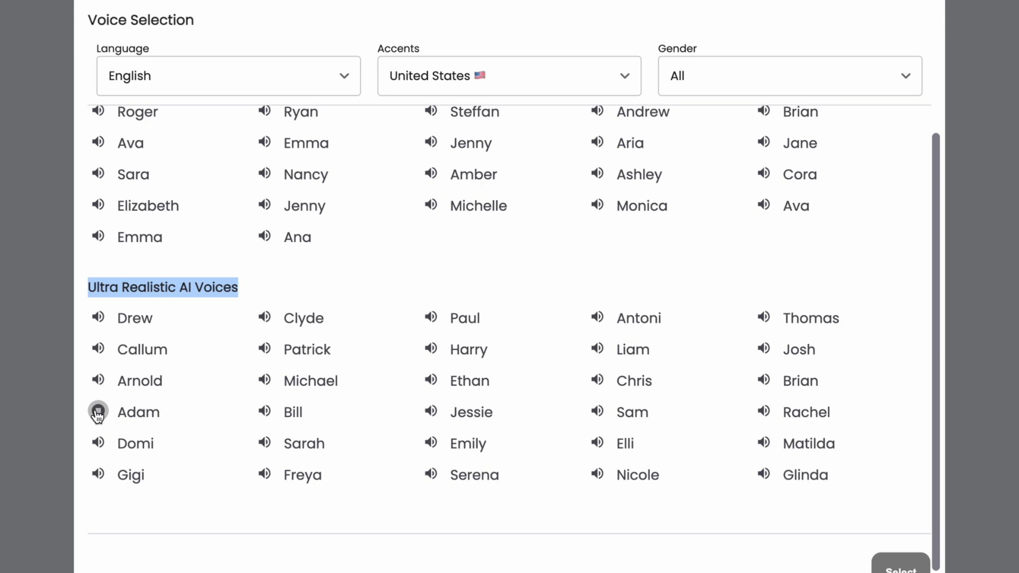
- Preview the Gigi, Freya and Glinda voices, then pick Adam
click(99, 475)
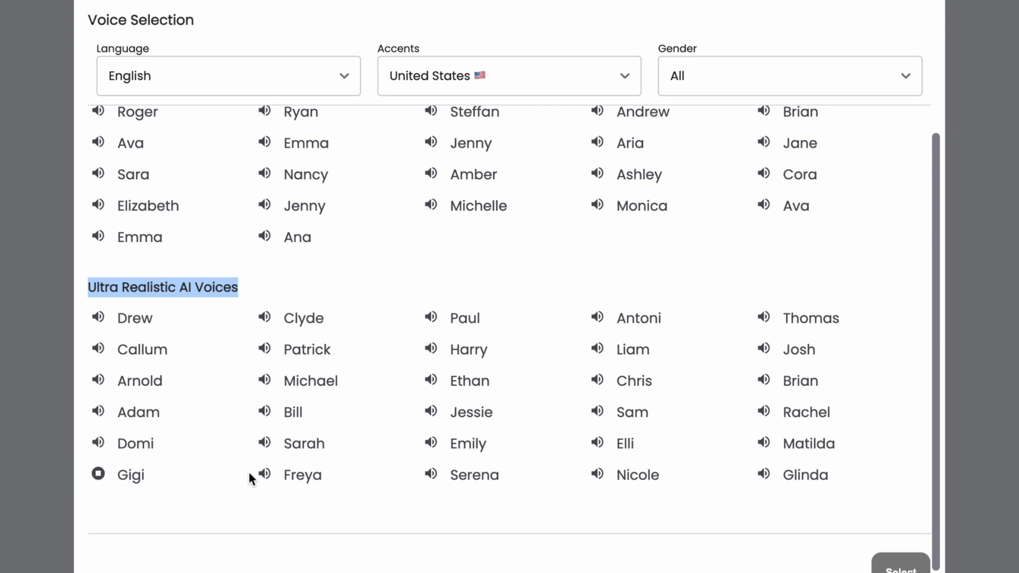
click(265, 475)
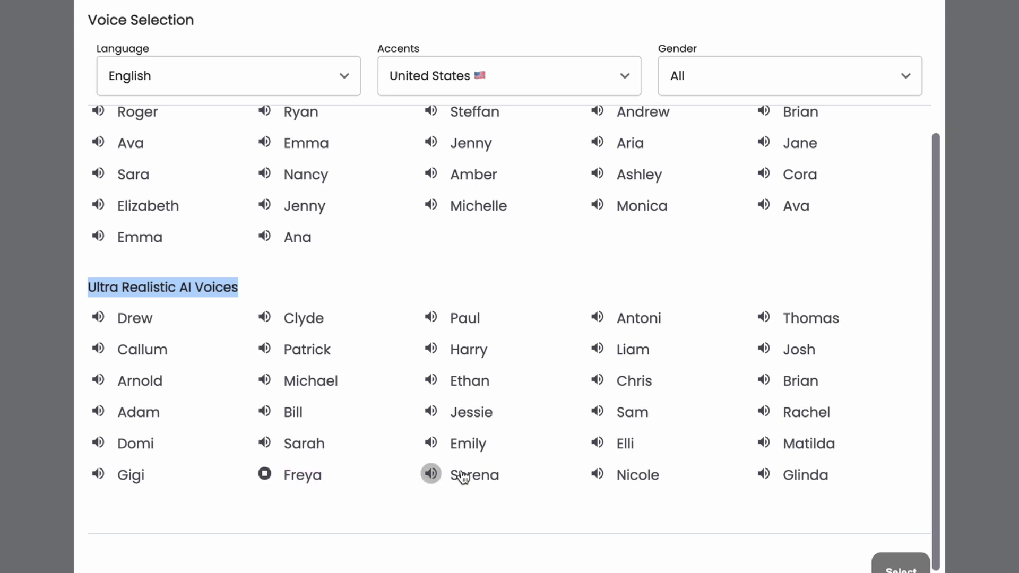
click(768, 477)
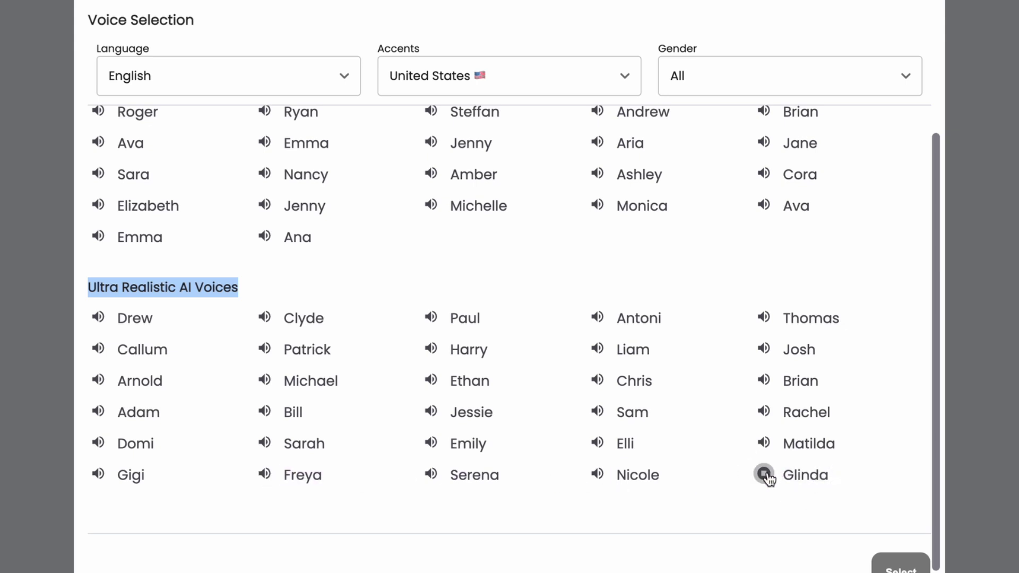
click(139, 414)
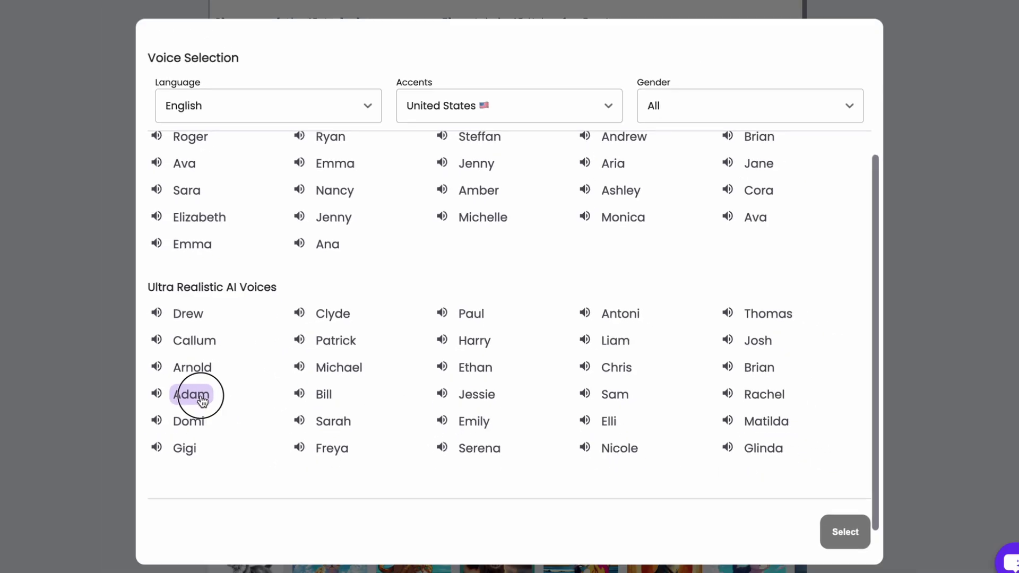
- Confirm Adam as the voice, turn off background music, and generate the video
click(844, 531)
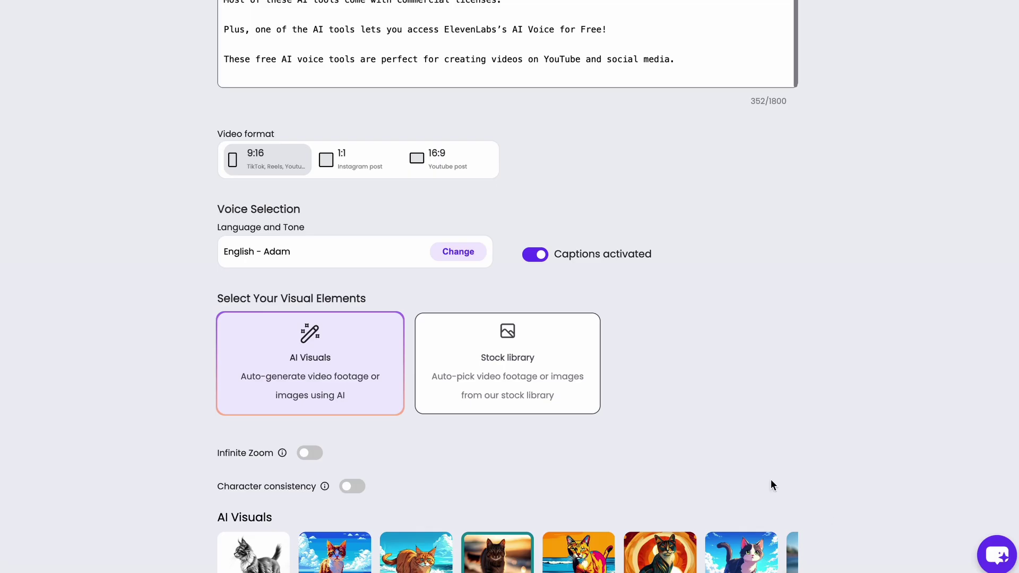
scroll(106, 308, down, 6)
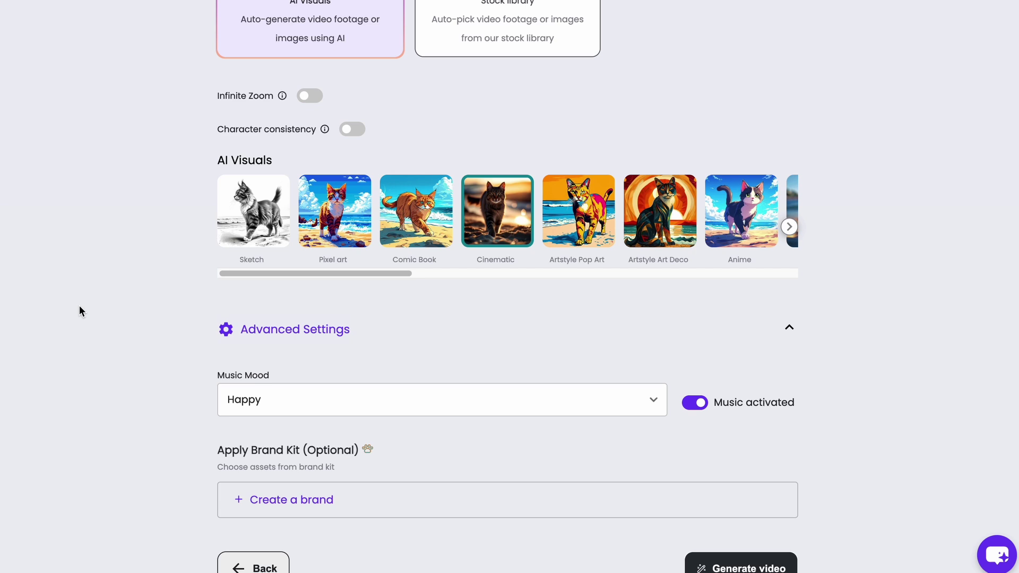
scroll(79, 307, down, 2)
click(700, 309)
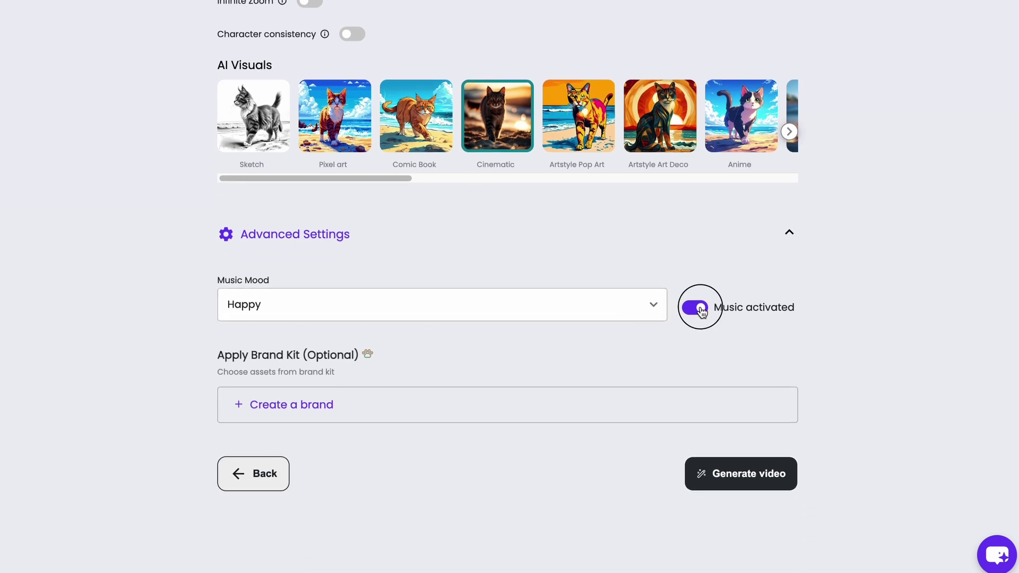
scroll(141, 336, down, 1)
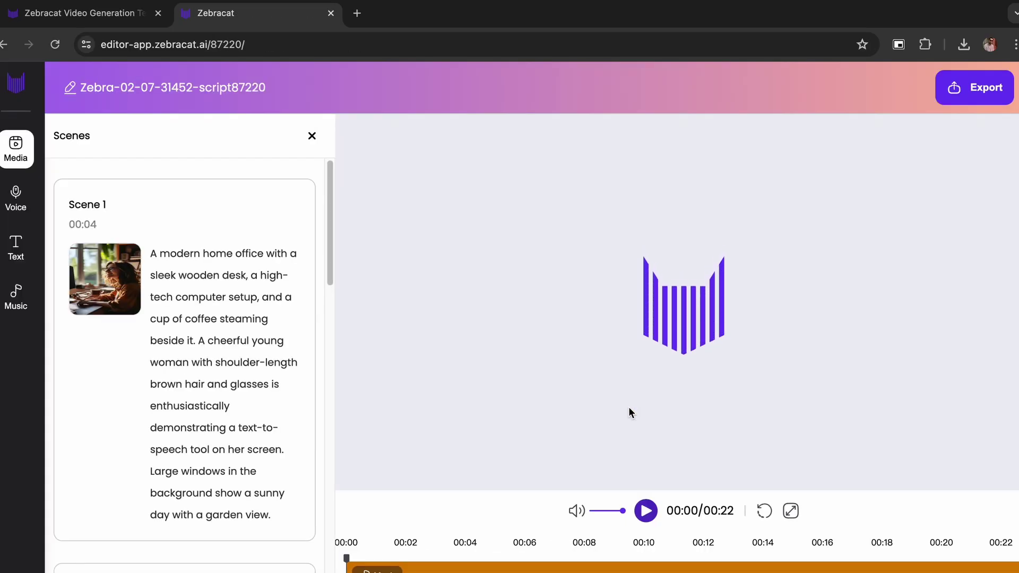
- Export the Zebracat video and download it as zebracat_studio87220_1.mp4
click(975, 86)
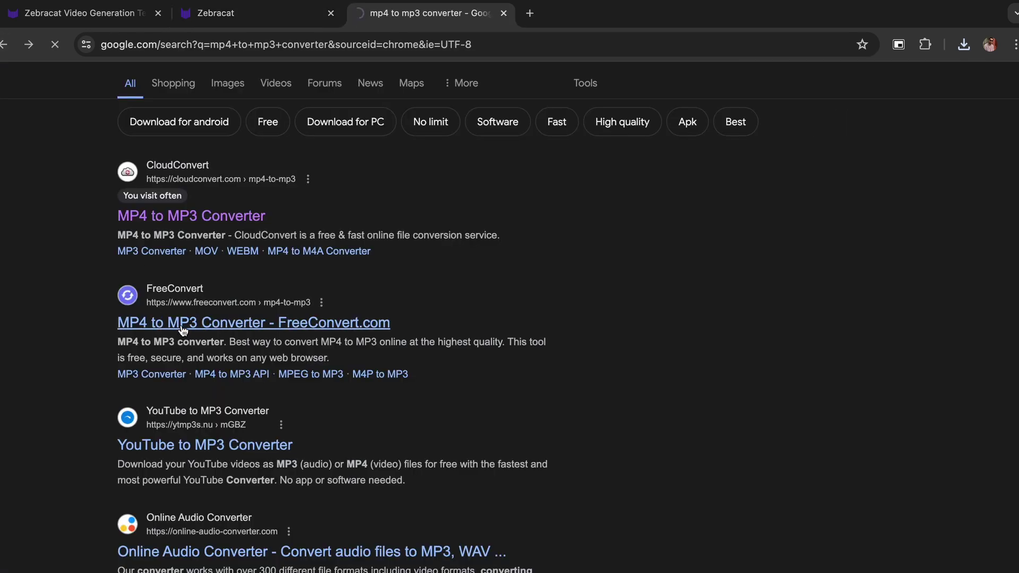
- Upload zebracat_studio87220_1.mp4 to FreeConvert's MP4 to MP3 converter for conversion
click(183, 324)
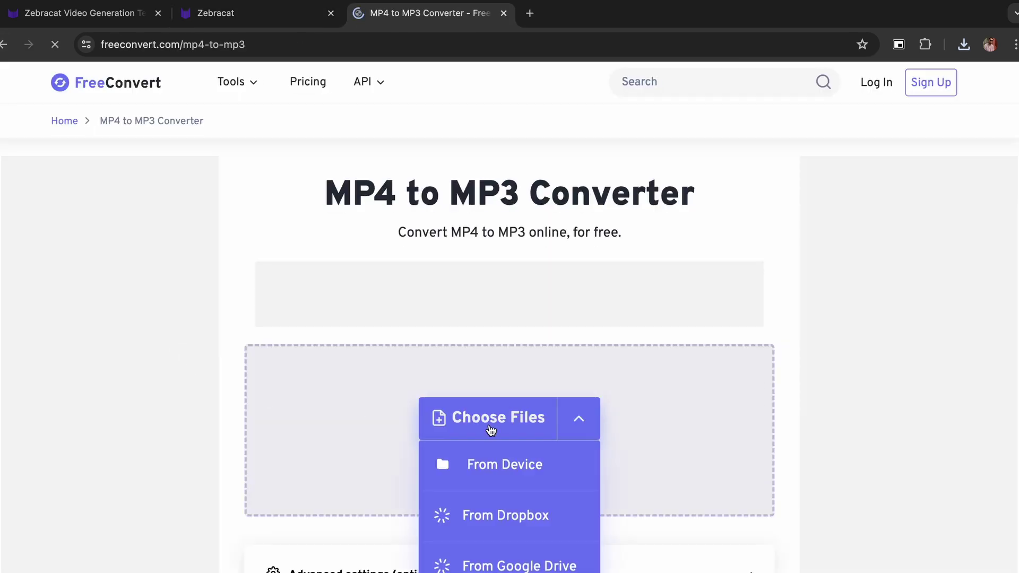
click(491, 430)
click(173, 428)
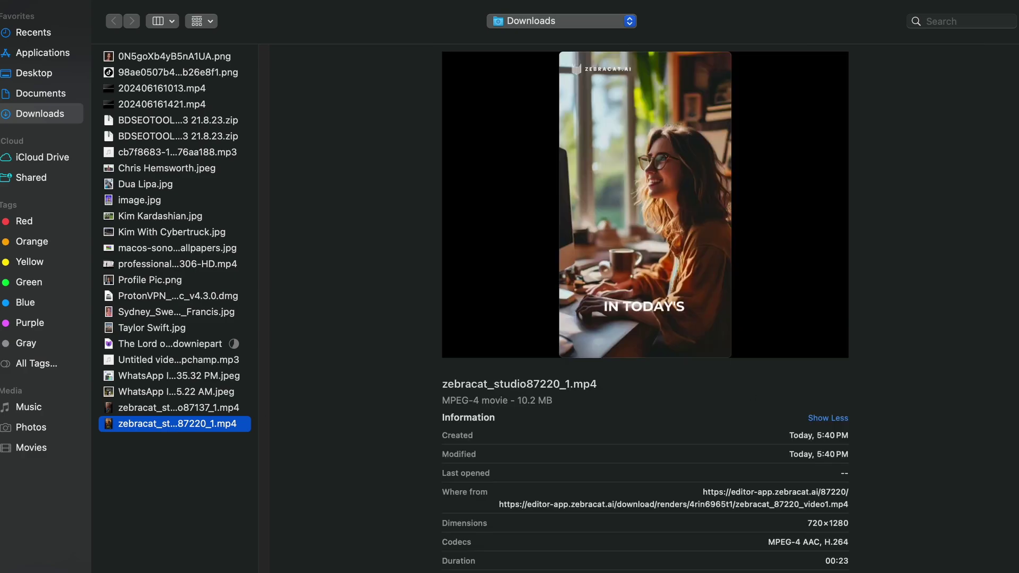
key(Return)
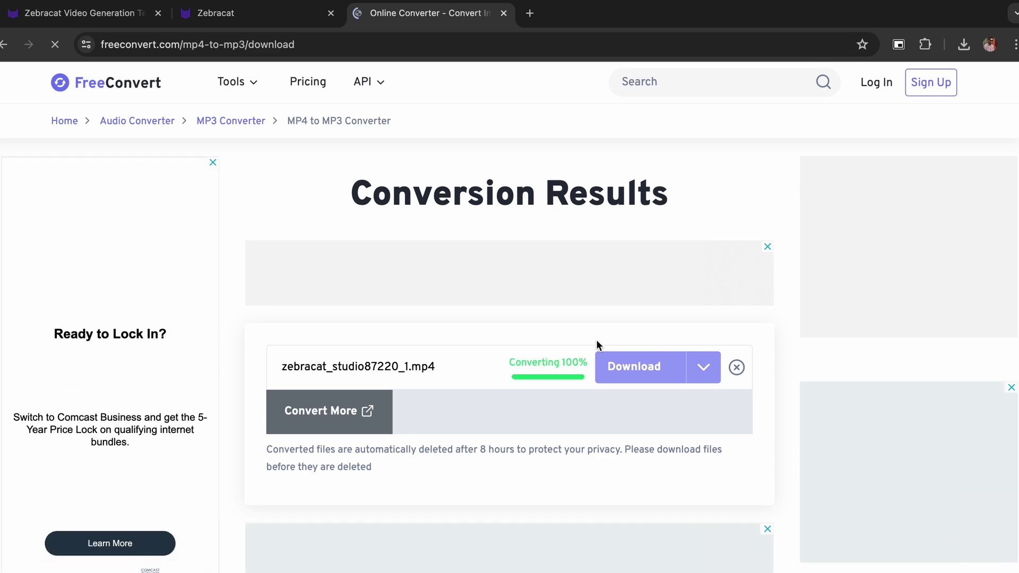
- Download the converted MP3, open it from Finder in QuickTime Player, and play then pause it
click(631, 377)
click(929, 77)
right_click(333, 462)
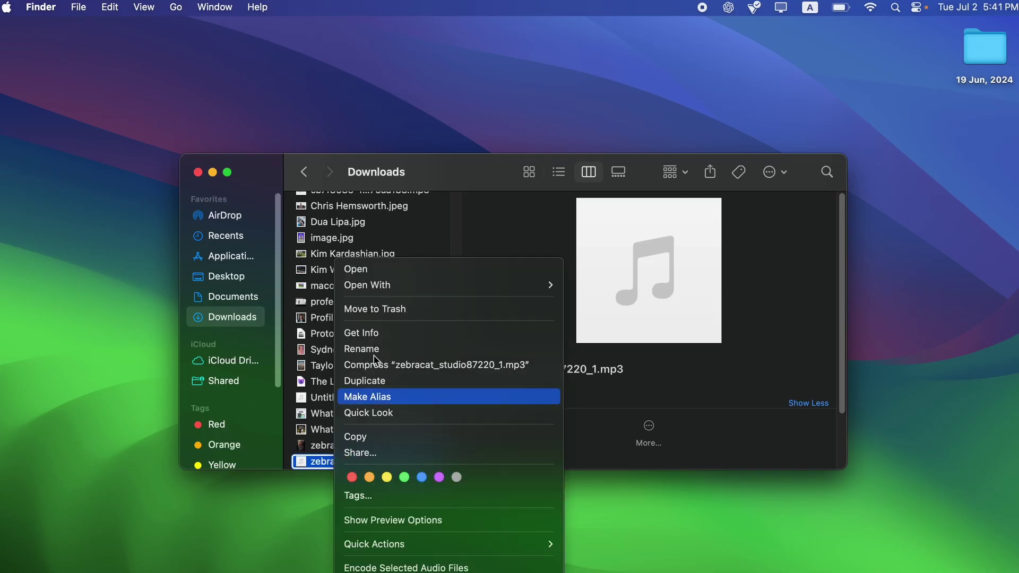
mouse_move(446, 285)
click(615, 340)
click(150, 154)
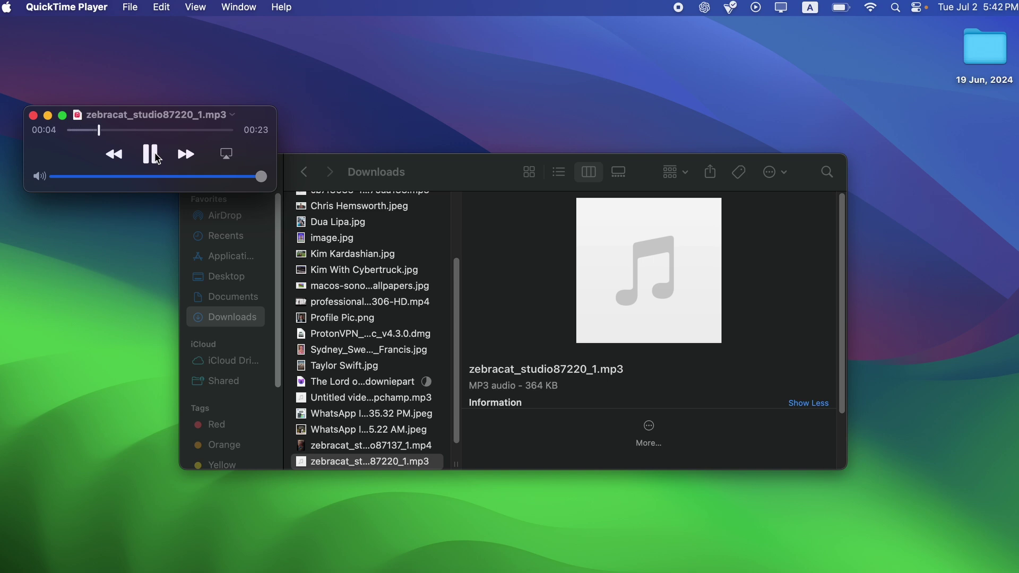
click(151, 158)
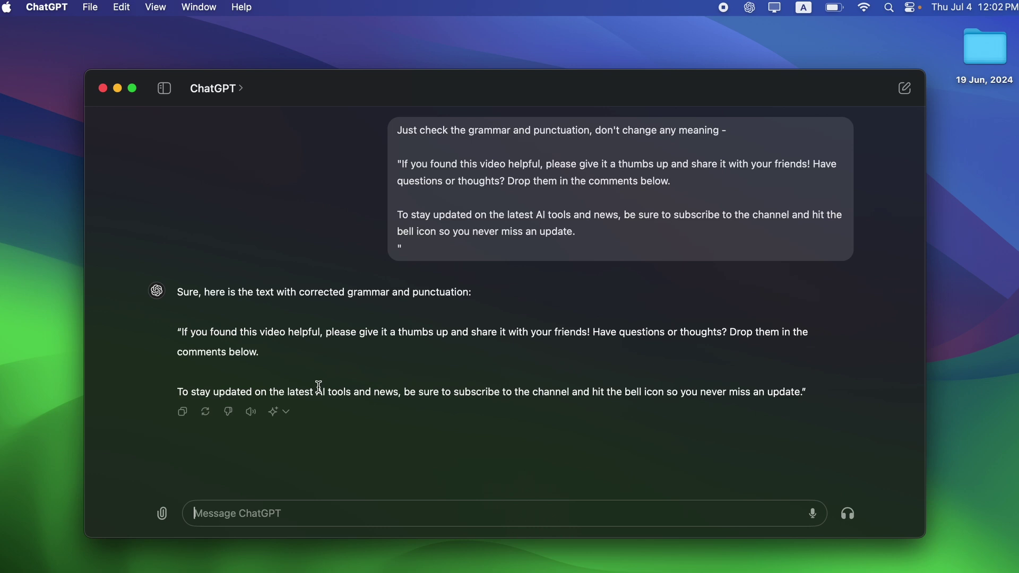
- Have ChatGPT read the corrected outro aloud, then change its read-aloud voice to Breeze
mouse_move(306, 378)
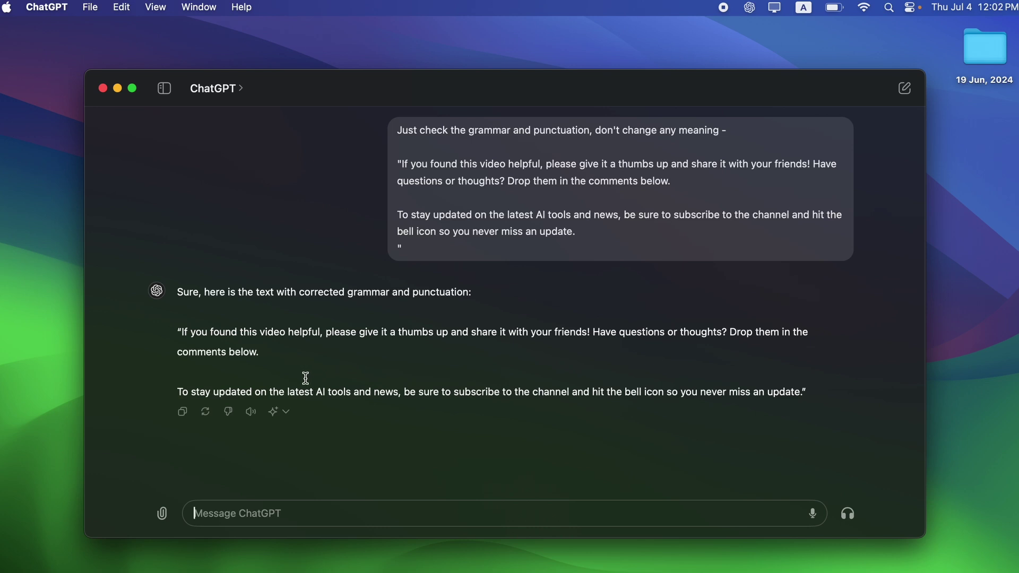
click(251, 415)
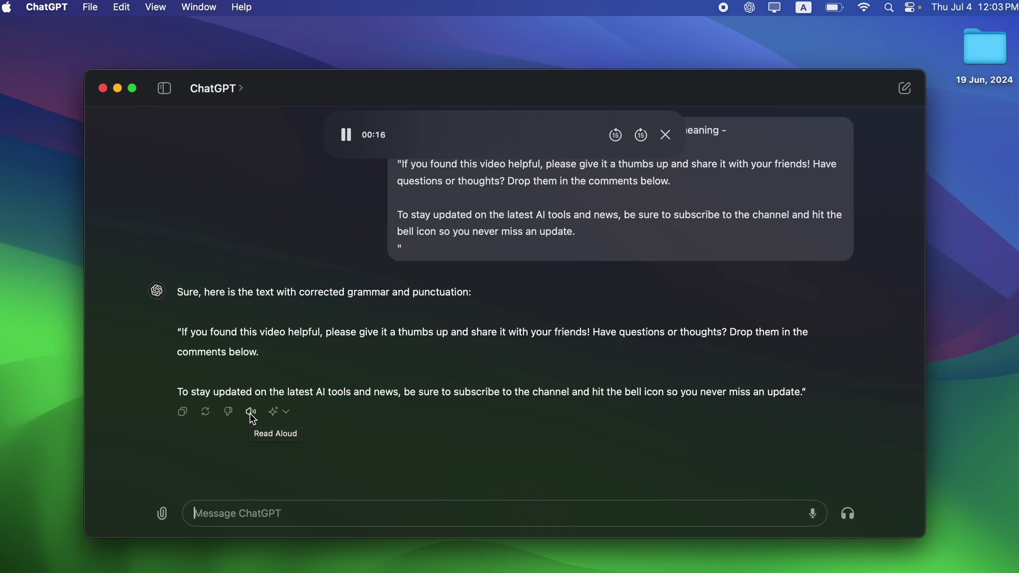
click(47, 7)
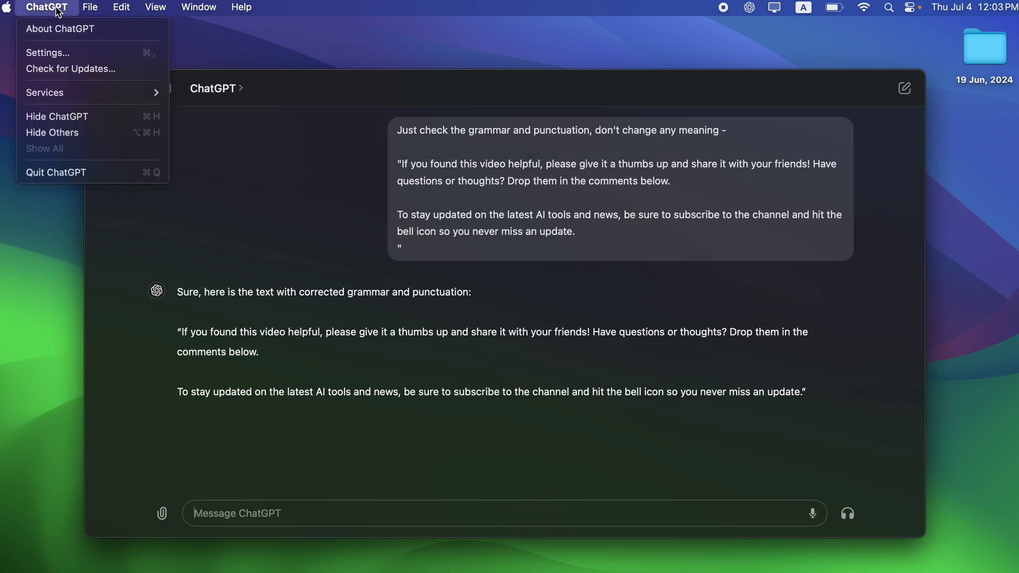
click(48, 51)
scroll(443, 391, down, 5)
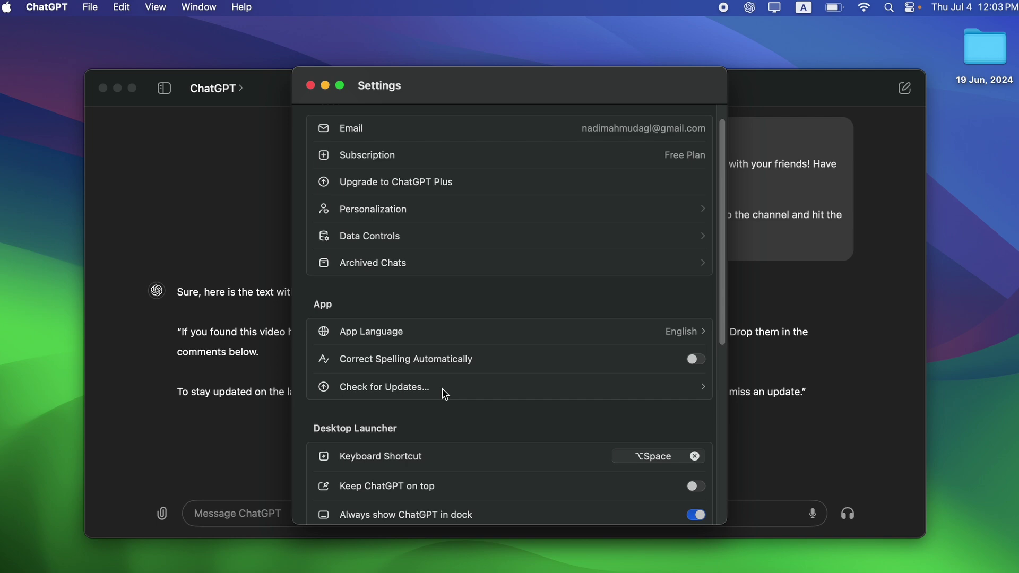
scroll(422, 338, down, 5)
click(688, 342)
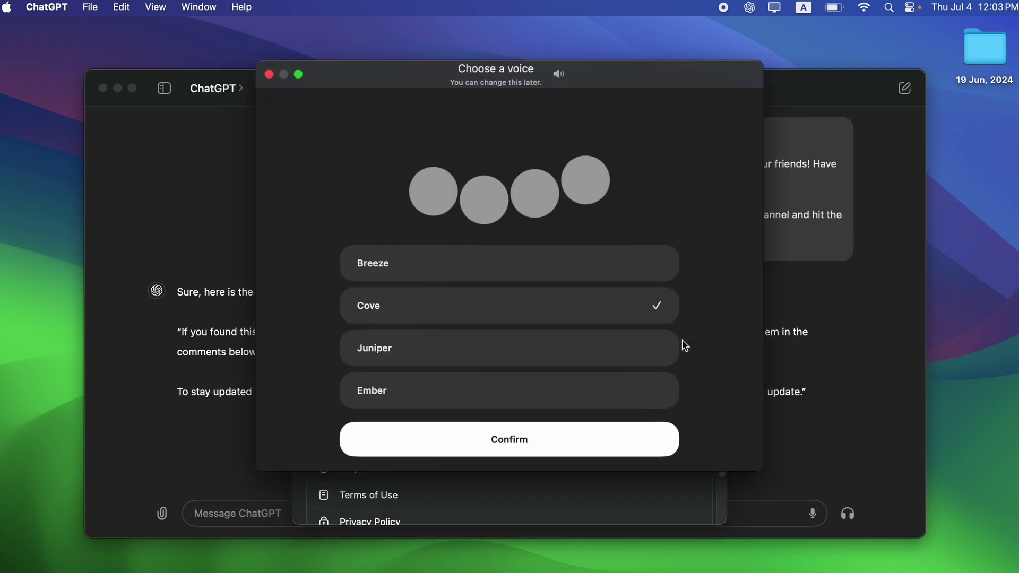
click(466, 270)
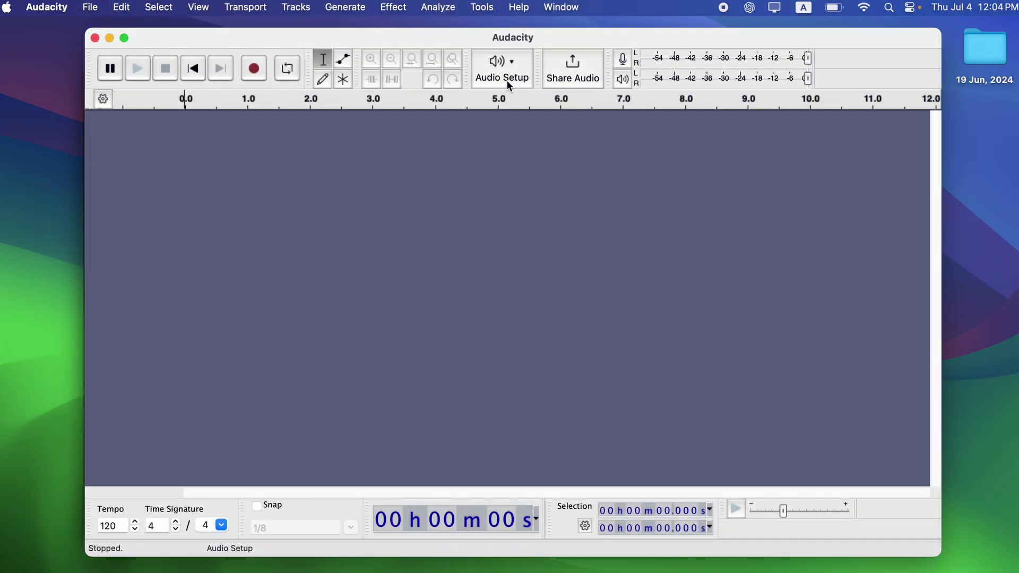
click(510, 85)
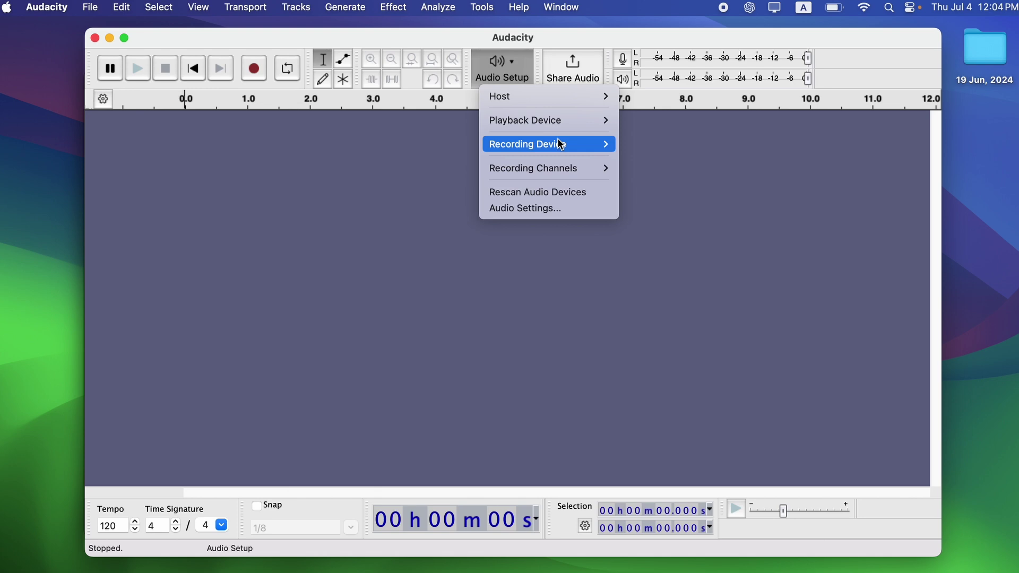
- Set Audacity's recording device to BlackHole 2ch and start recording onto a new track
mouse_move(583, 147)
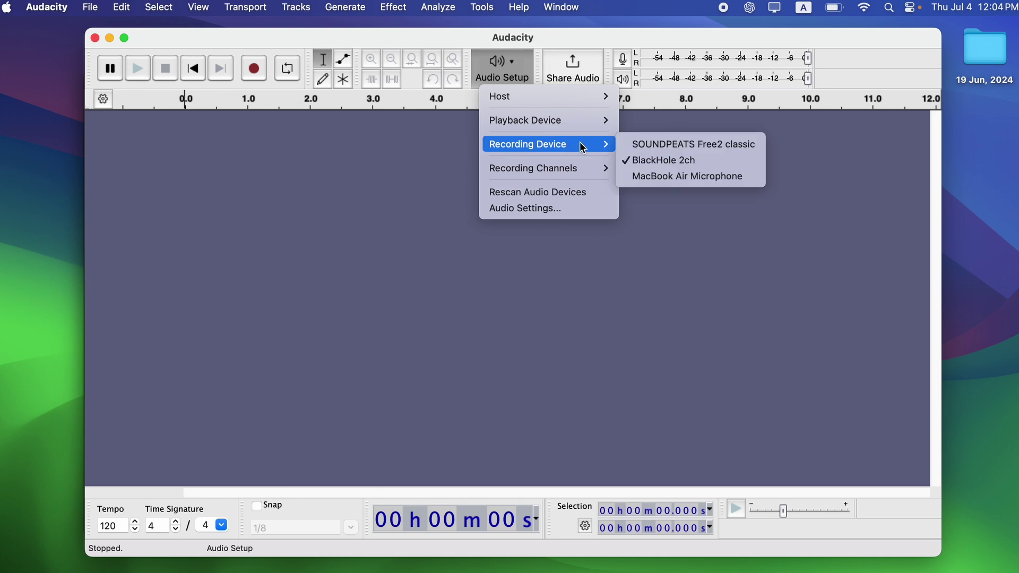
click(661, 162)
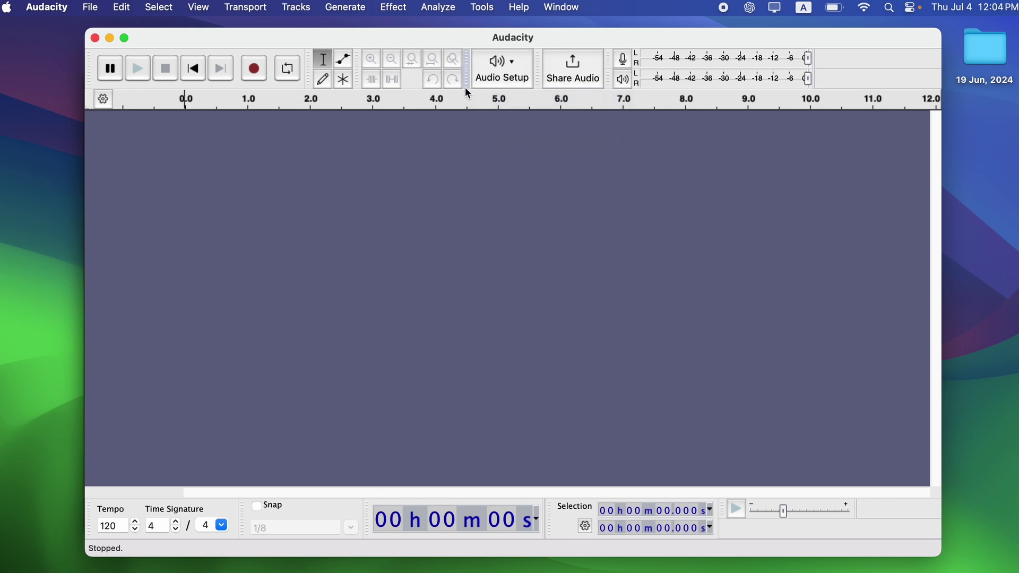
click(254, 69)
- Have ChatGPT read its corrected reply aloud while Audacity captures it
click(47, 186)
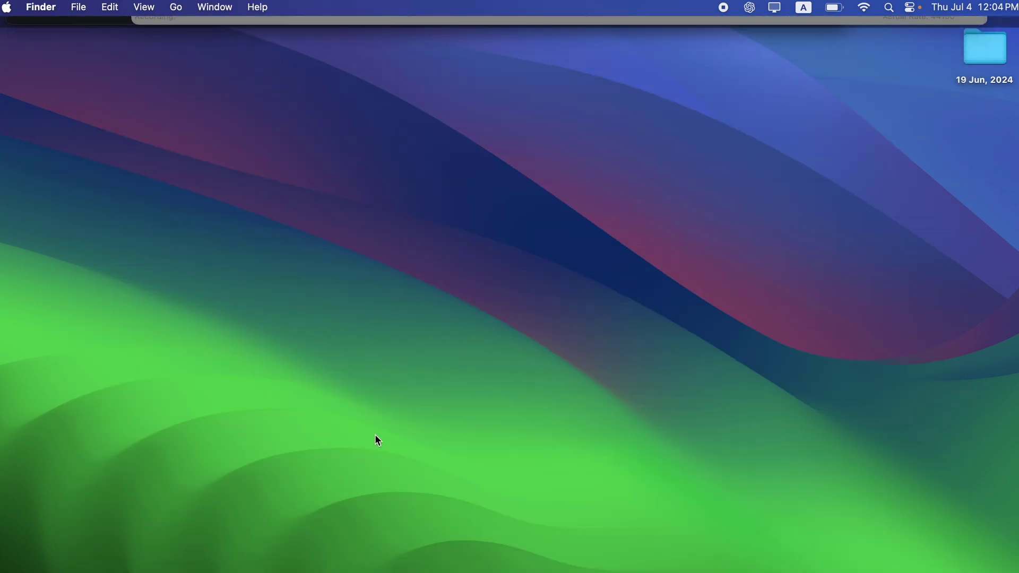
click(595, 569)
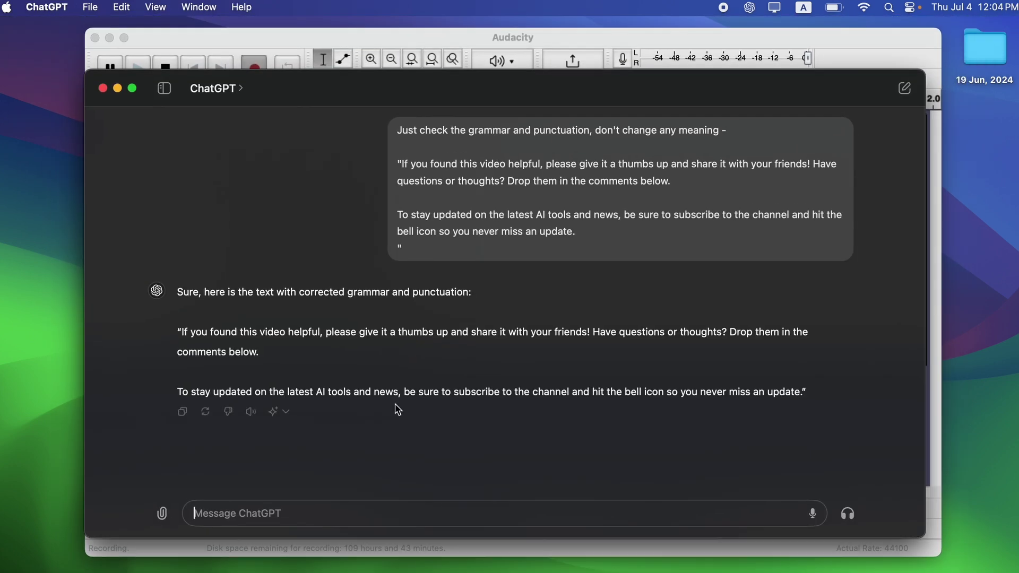
click(254, 413)
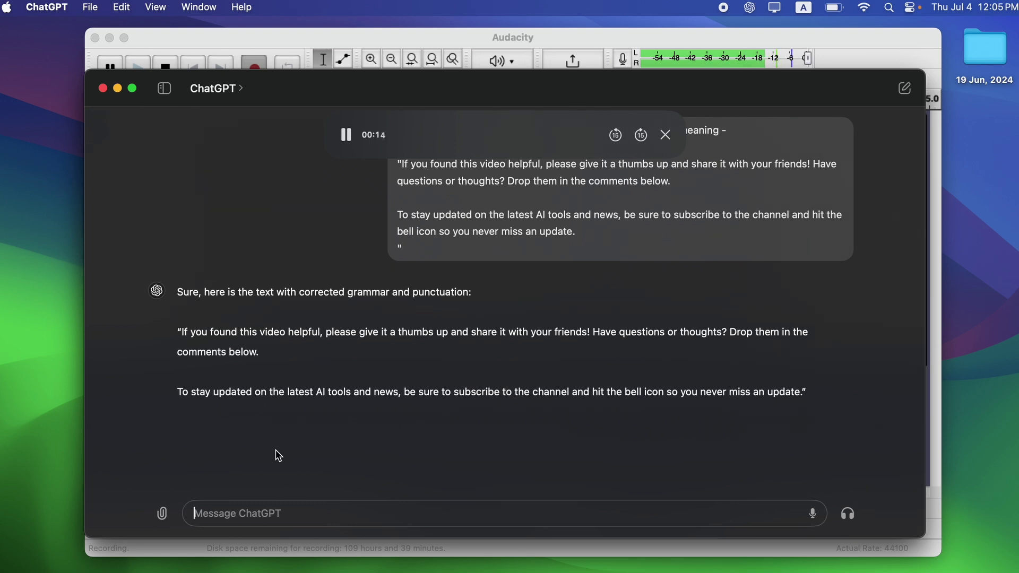
drag(390, 93, 404, 260)
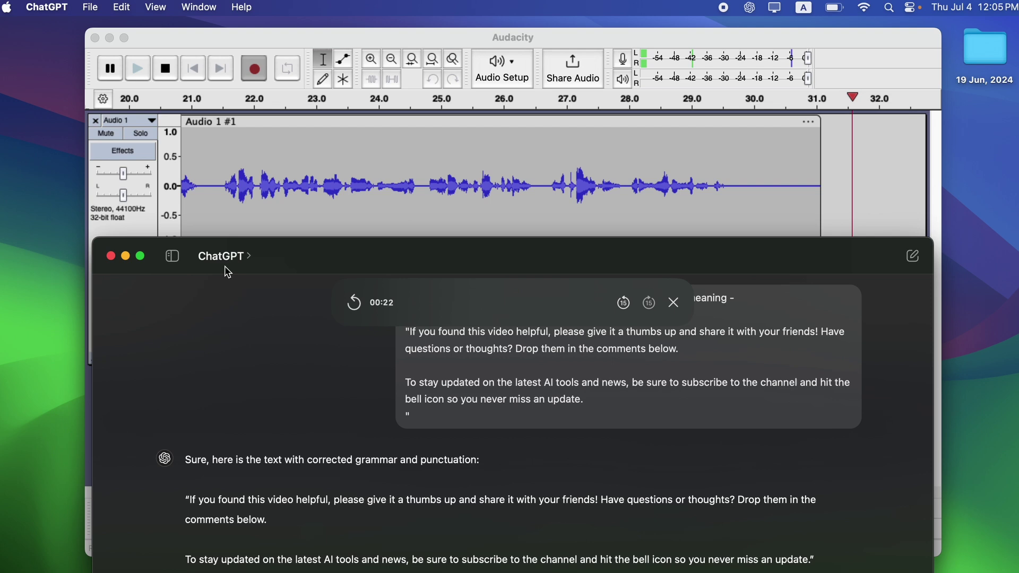
- Stop the Audacity recording and delete the silent tail after about 30.9 s
click(126, 256)
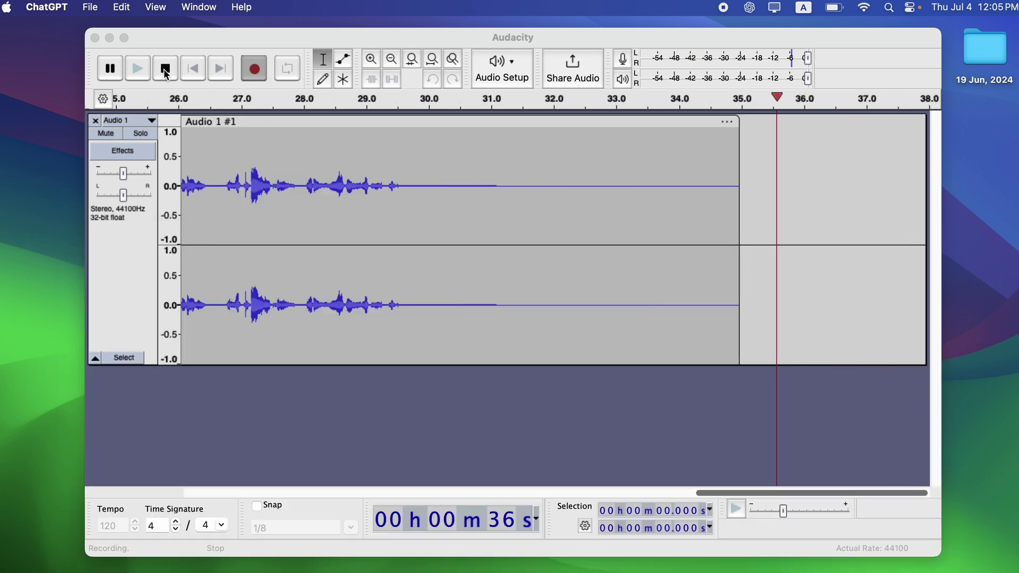
click(166, 73)
drag(487, 190, 847, 207)
key(Delete)
- Play the trimmed recording back from about 7.7 s
click(193, 68)
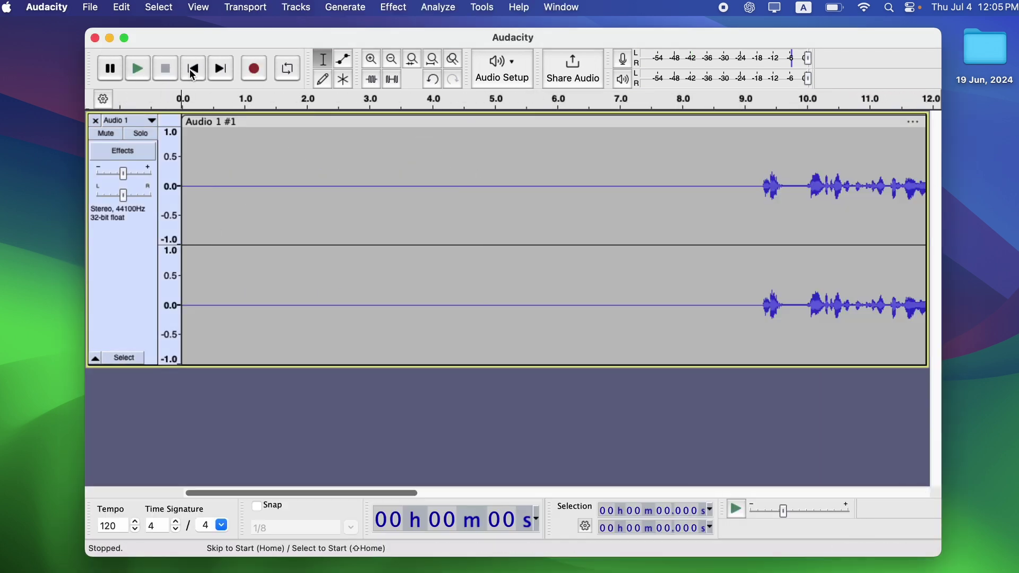
click(662, 198)
key(space)
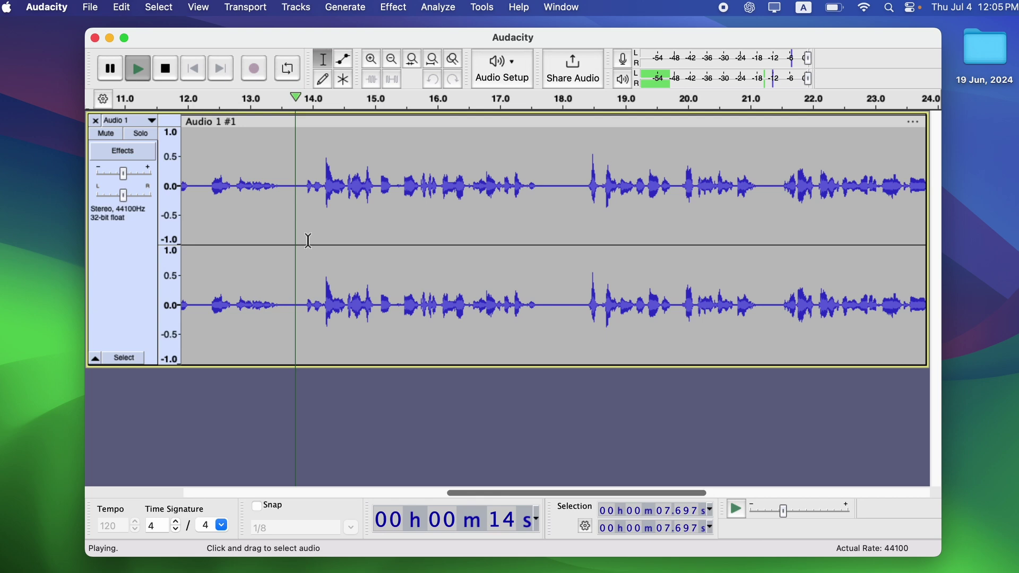
- Export the recording in MP3 format as 'ChatGPT Read Aloud Voice' to the desktop
key(Home)
click(90, 8)
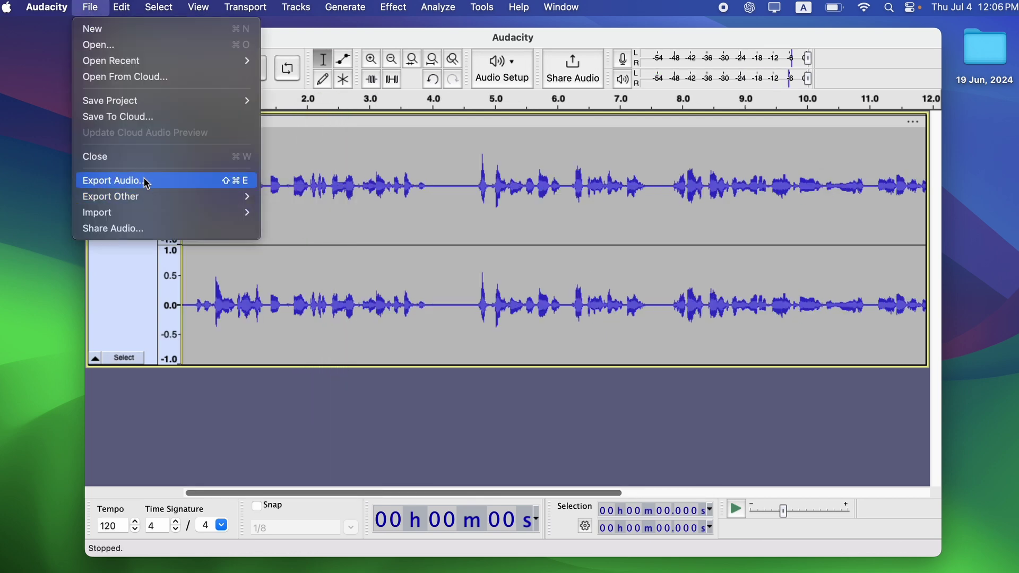
click(123, 177)
text(ChatGPT)
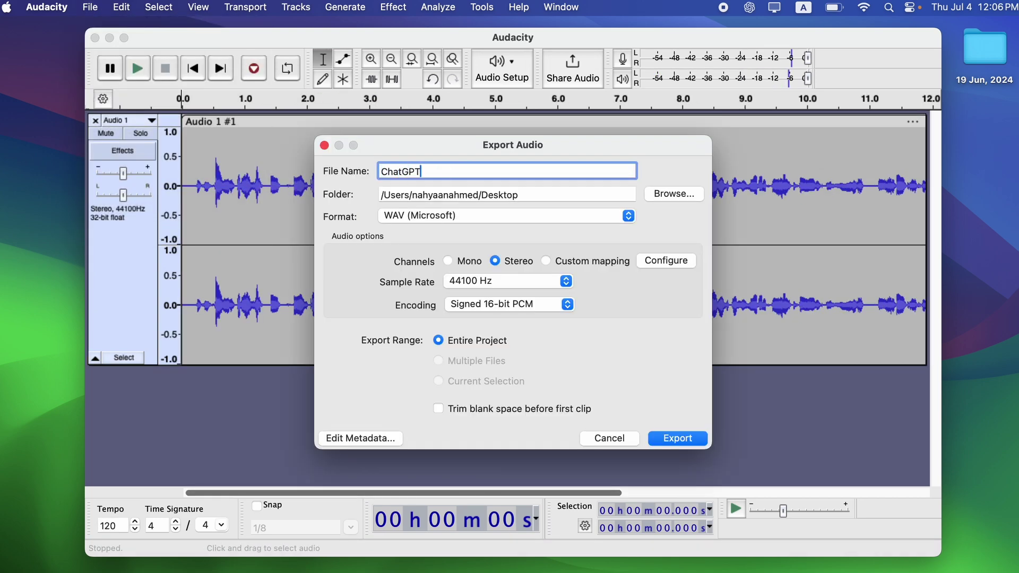
text( Read Aloud Voice)
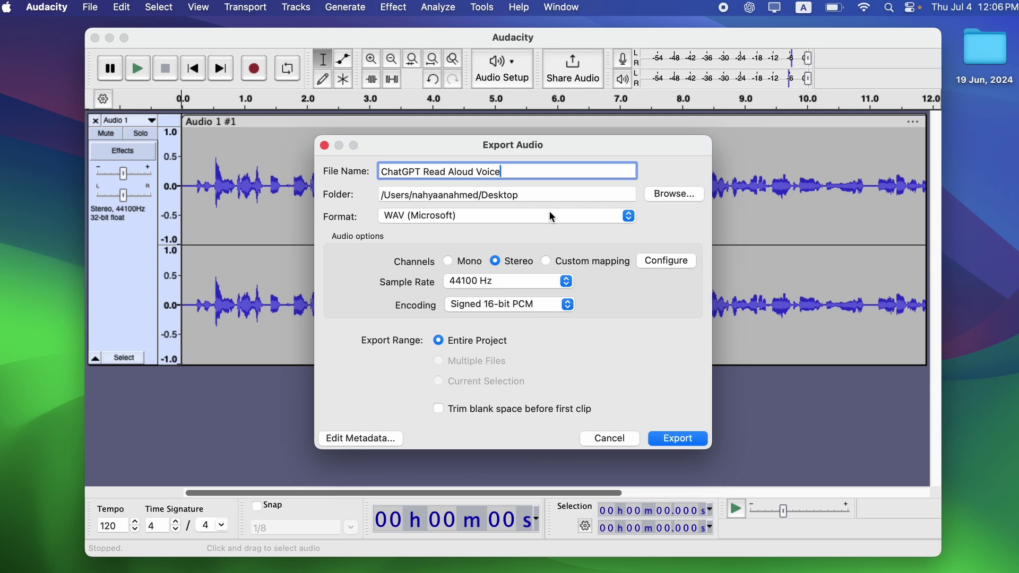
click(609, 218)
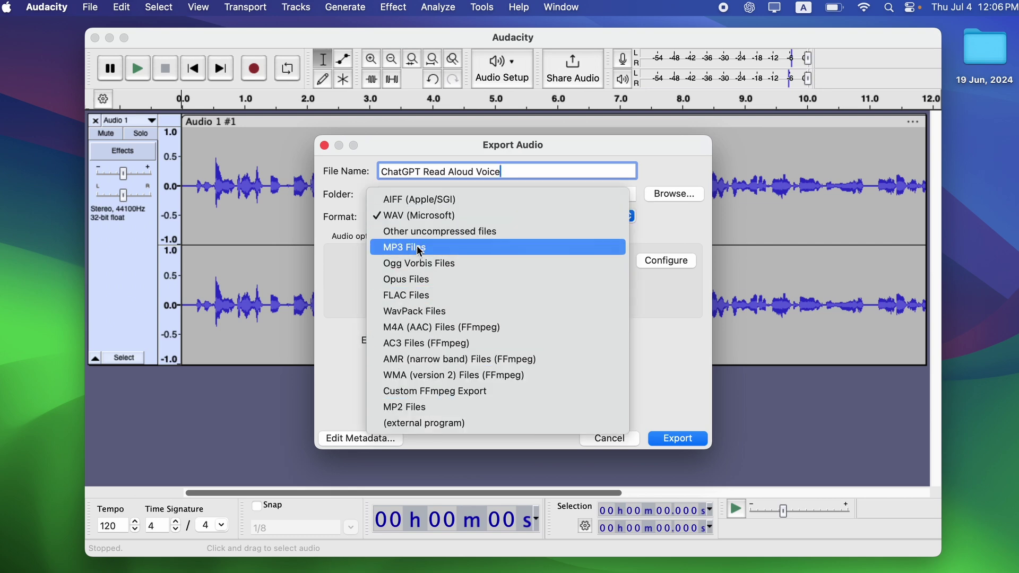
click(448, 251)
click(677, 462)
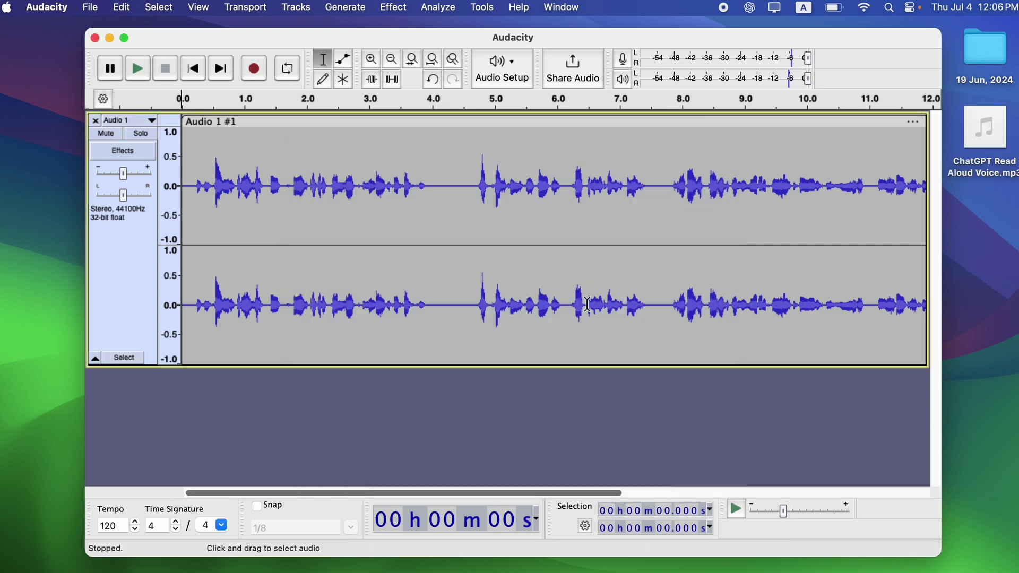
- Remove the track and close the Audacity project without saving
click(96, 121)
click(94, 38)
click(549, 318)
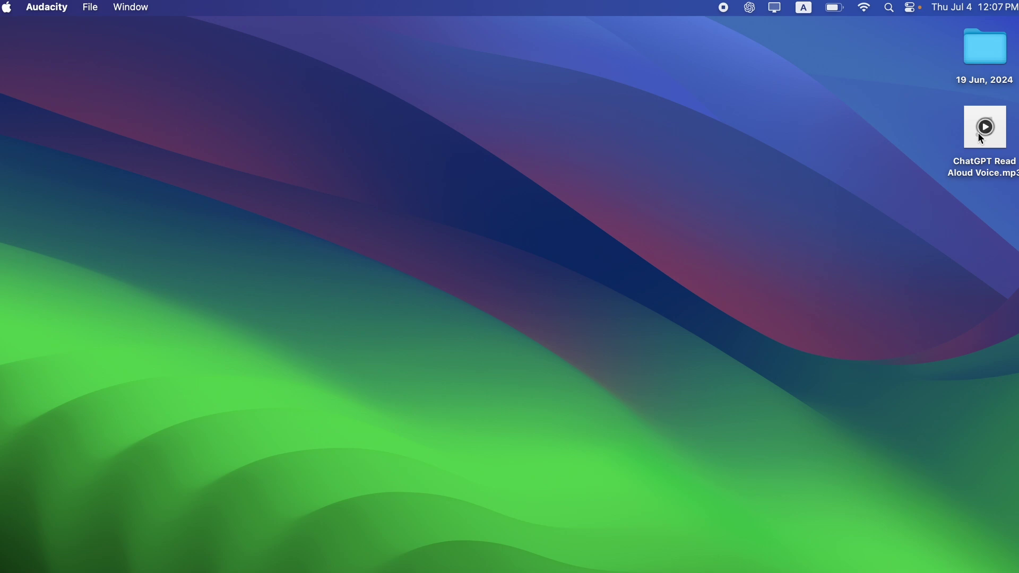
- Play ChatGPT Read Aloud Voice.mp3 from the desktop in QuickTime Player
right_click(978, 132)
mouse_move(743, 159)
click(690, 213)
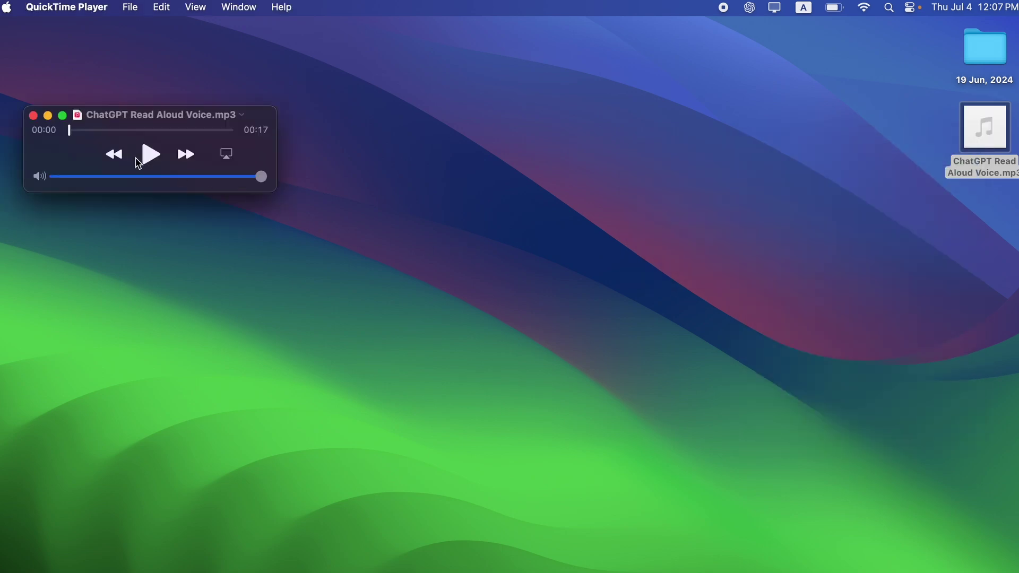
click(149, 154)
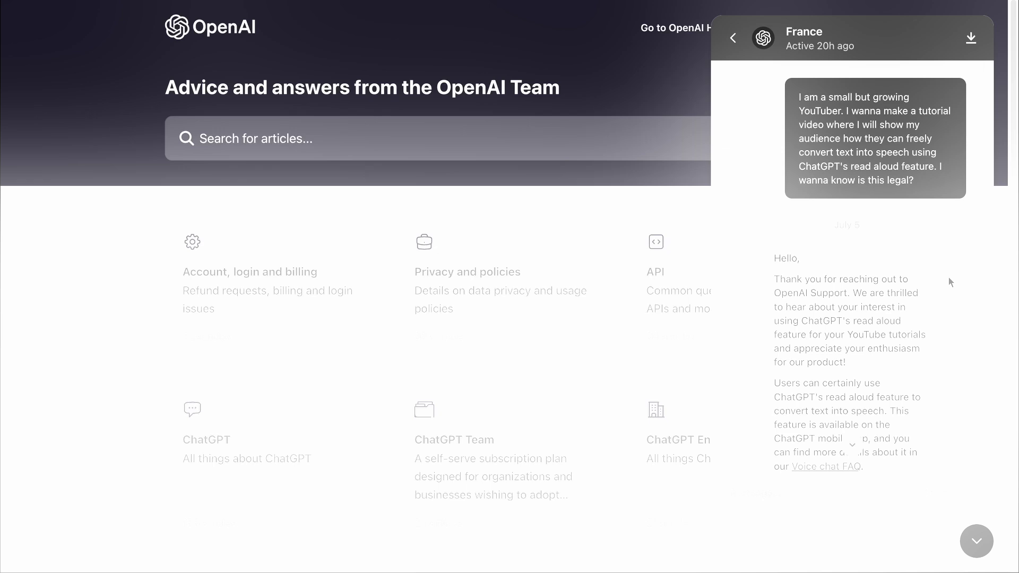
- Scroll through the support agent's reply approving read-aloud use for YouTube tutorials
scroll(948, 276, down, 3)
scroll(783, 290, down, 4)
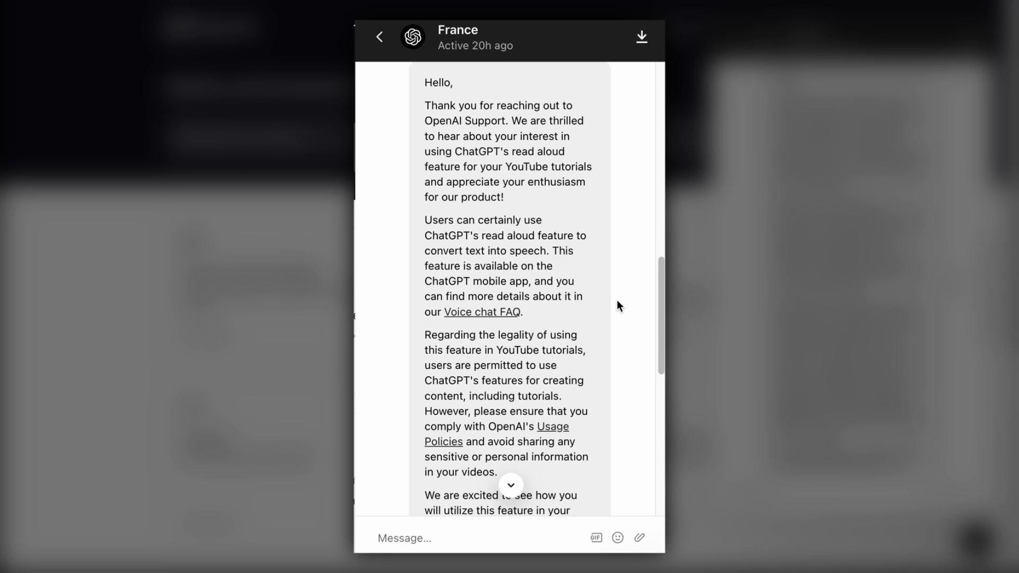
scroll(617, 301, down, 5)
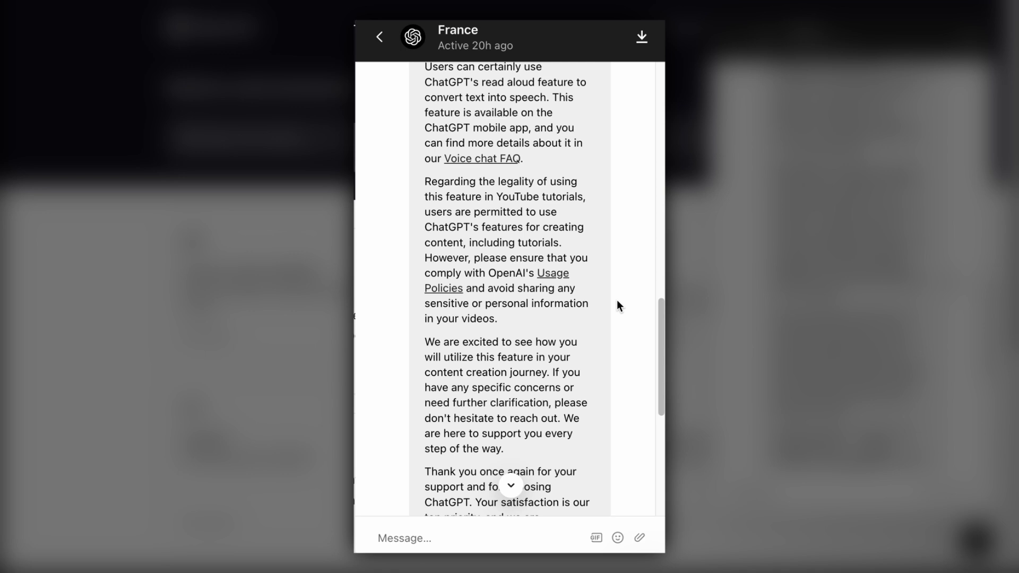
scroll(617, 305, down, 2)
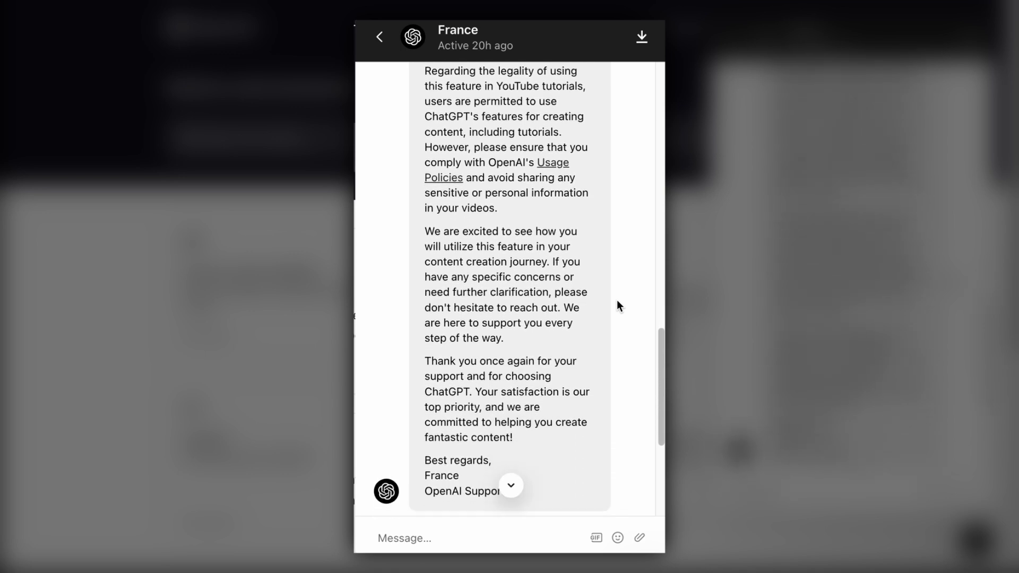
scroll(617, 305, down, 1)
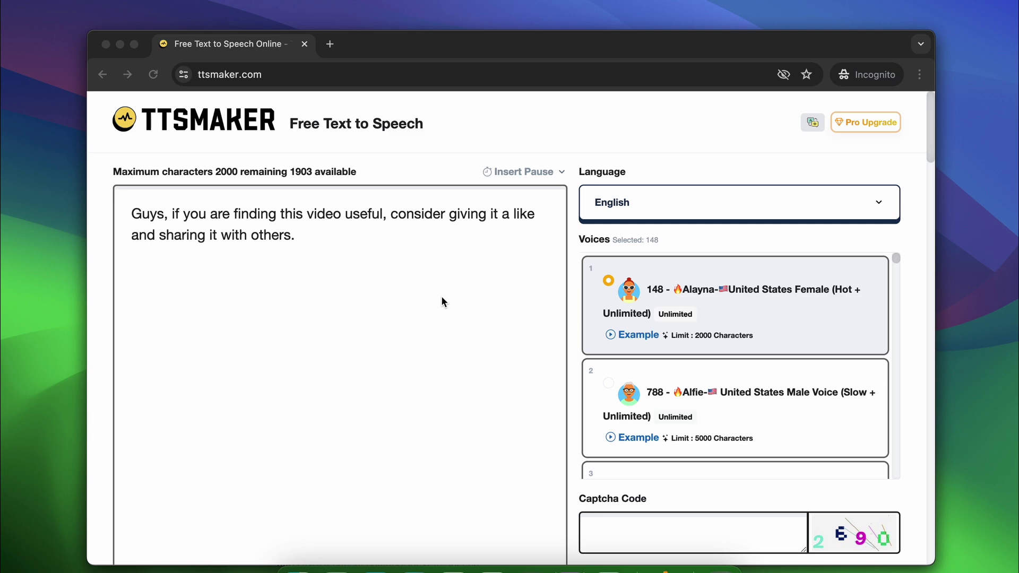
click(885, 204)
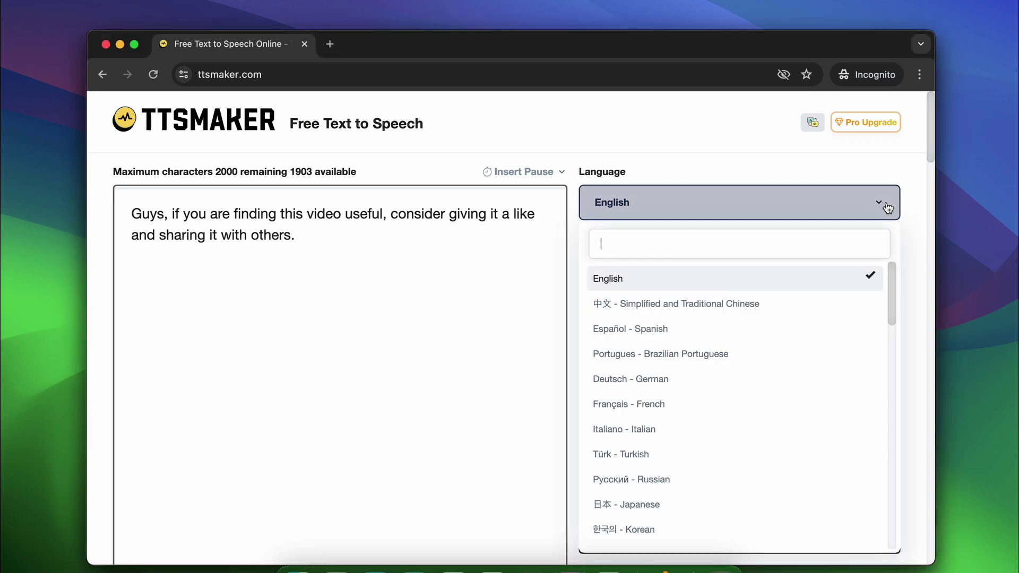
scroll(736, 371, down, 20)
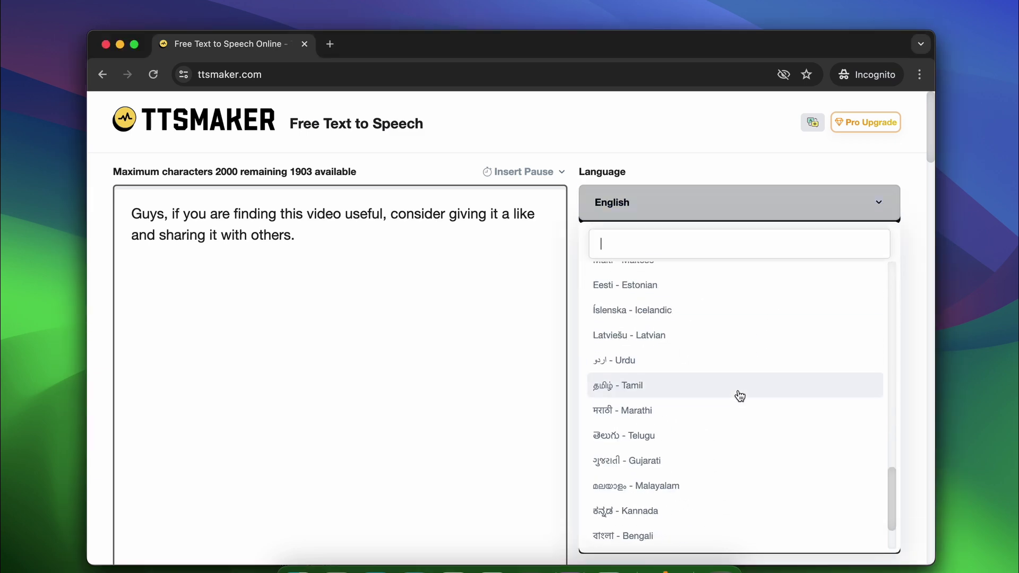
click(877, 203)
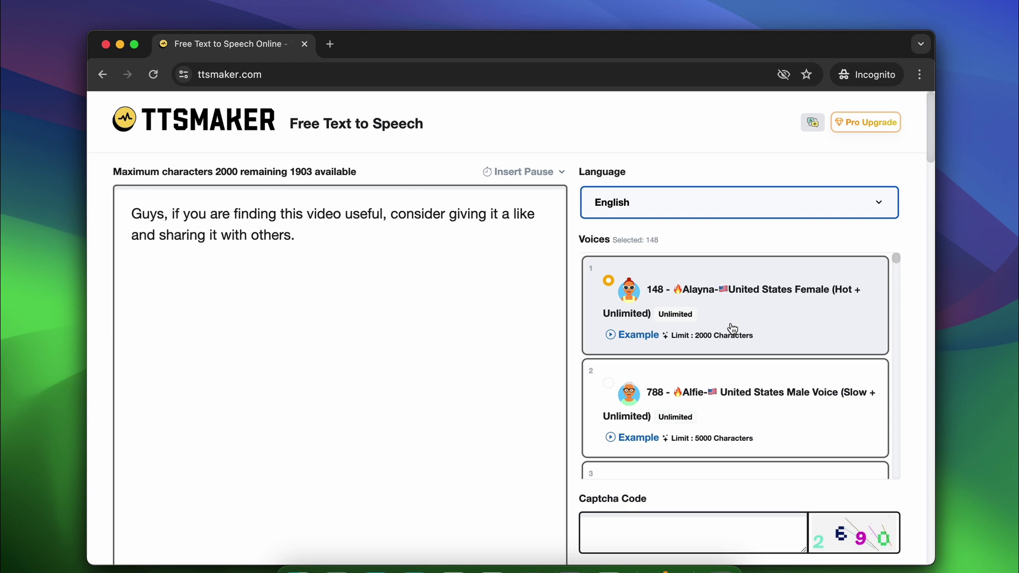
scroll(701, 346, down, 15)
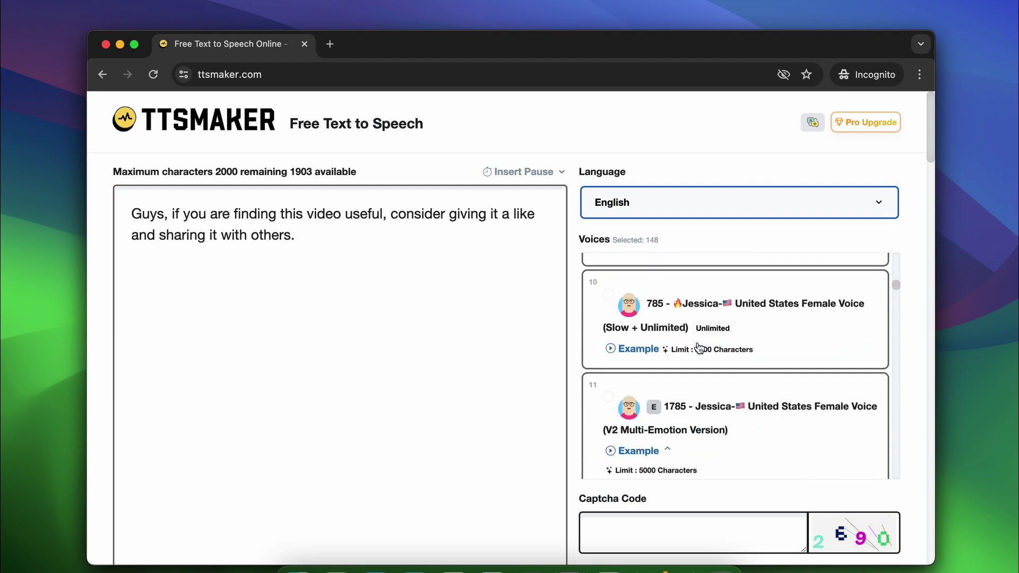
scroll(699, 348, down, 15)
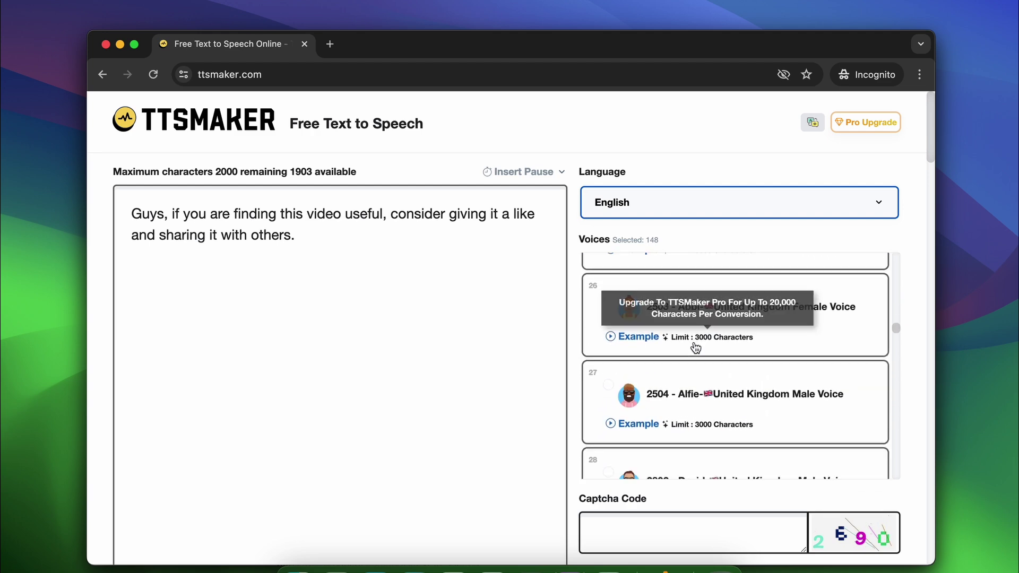
scroll(696, 349, down, 10)
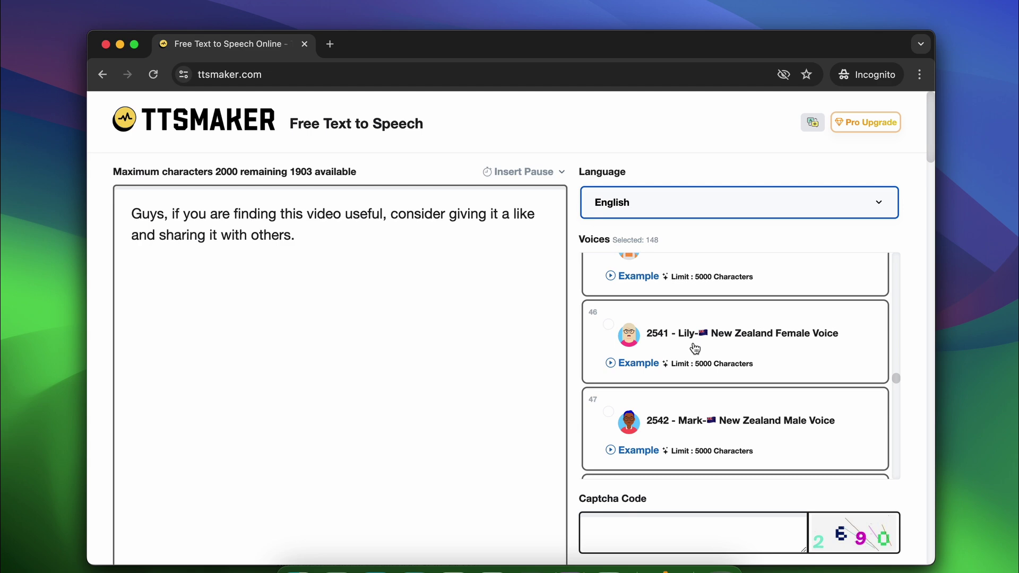
scroll(504, 403, down, 5)
click(647, 464)
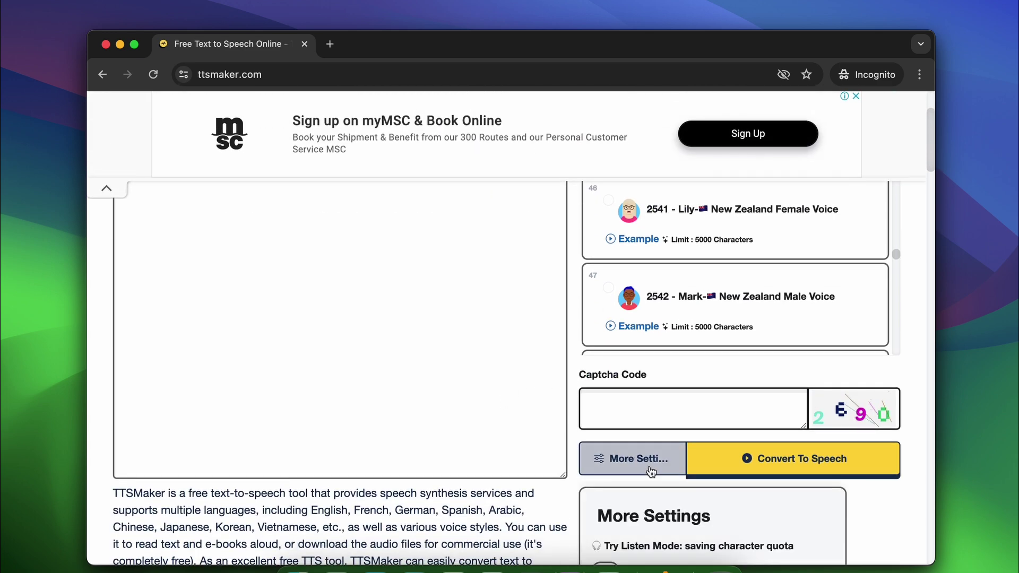
scroll(587, 396, down, 4)
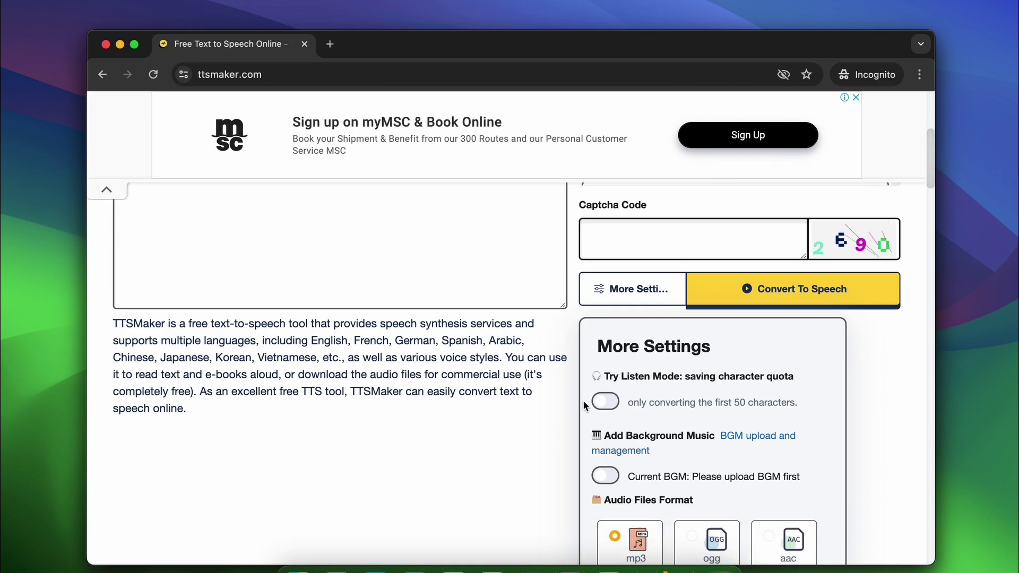
scroll(581, 399, down, 8)
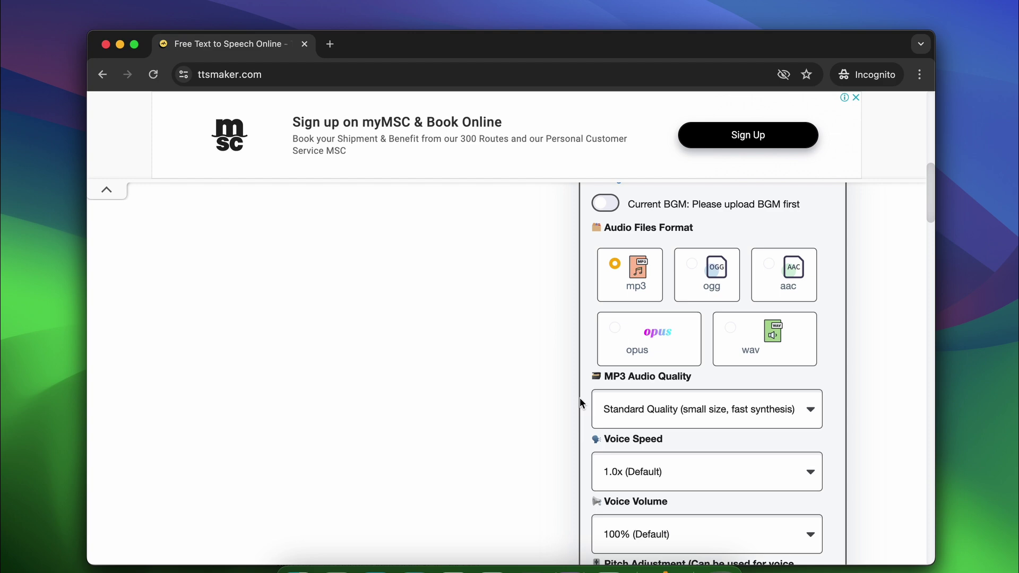
scroll(580, 403, down, 5)
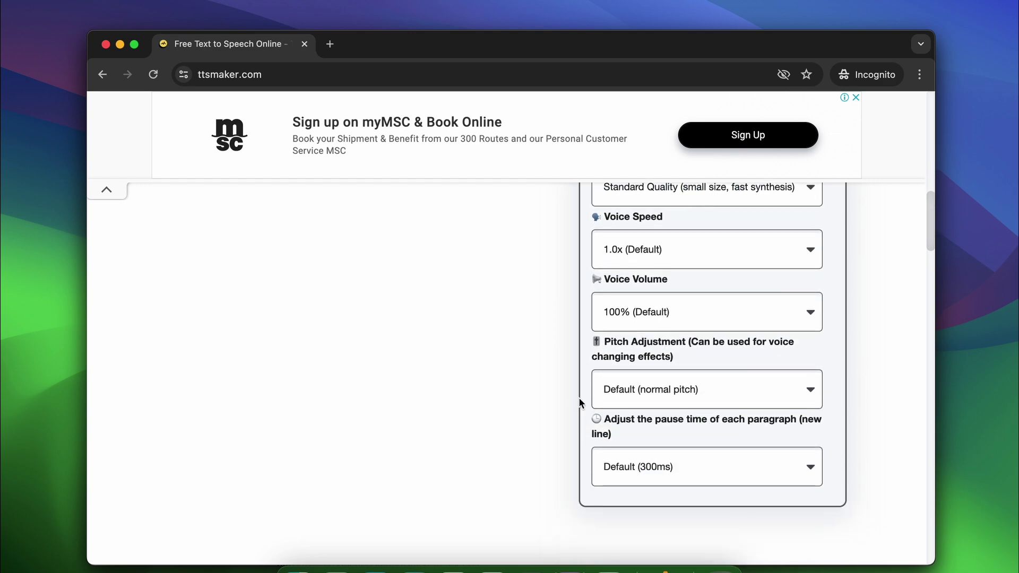
click(488, 362)
drag(511, 363, 537, 364)
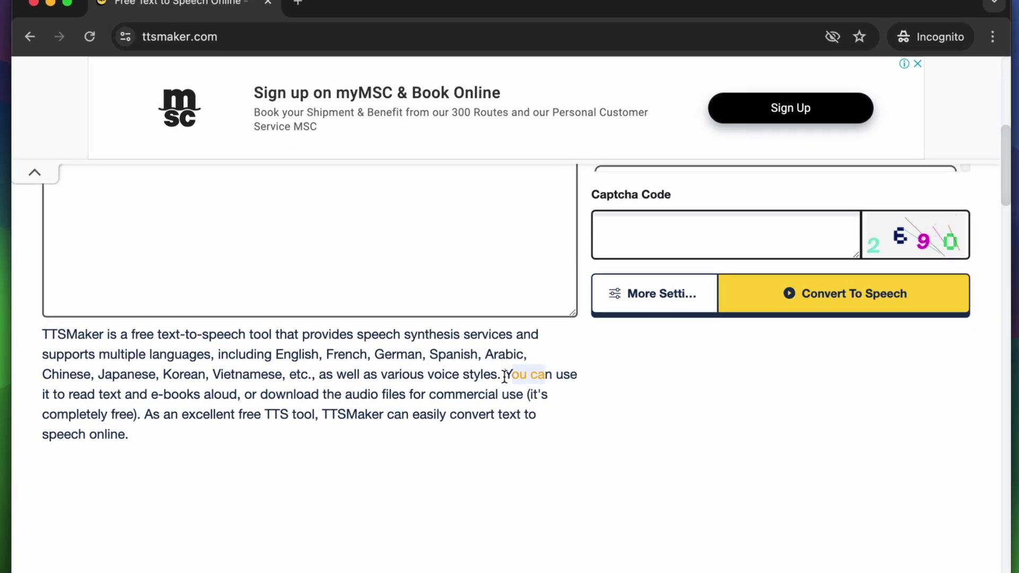
drag(504, 377, 133, 417)
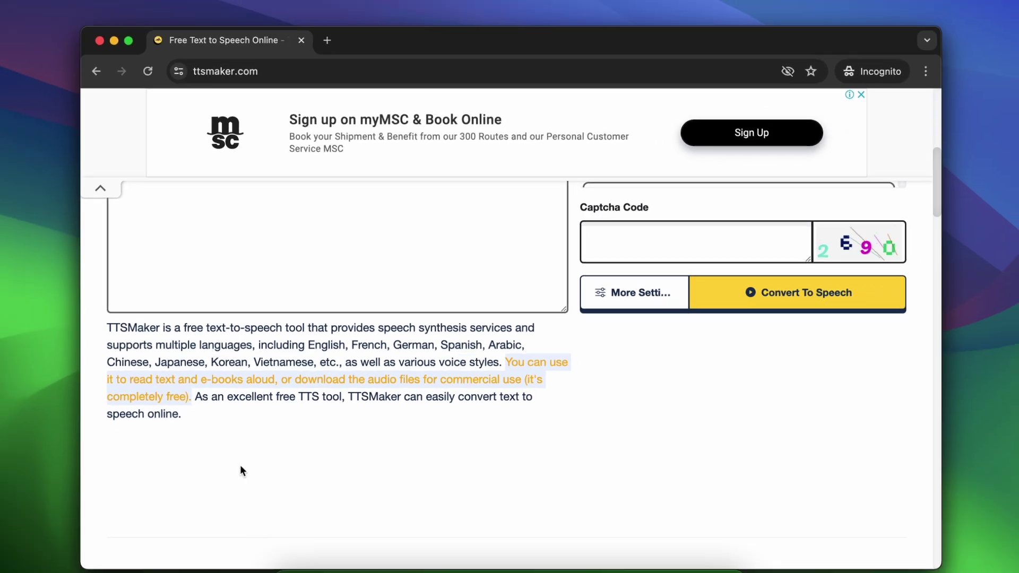
scroll(528, 254, down, 5)
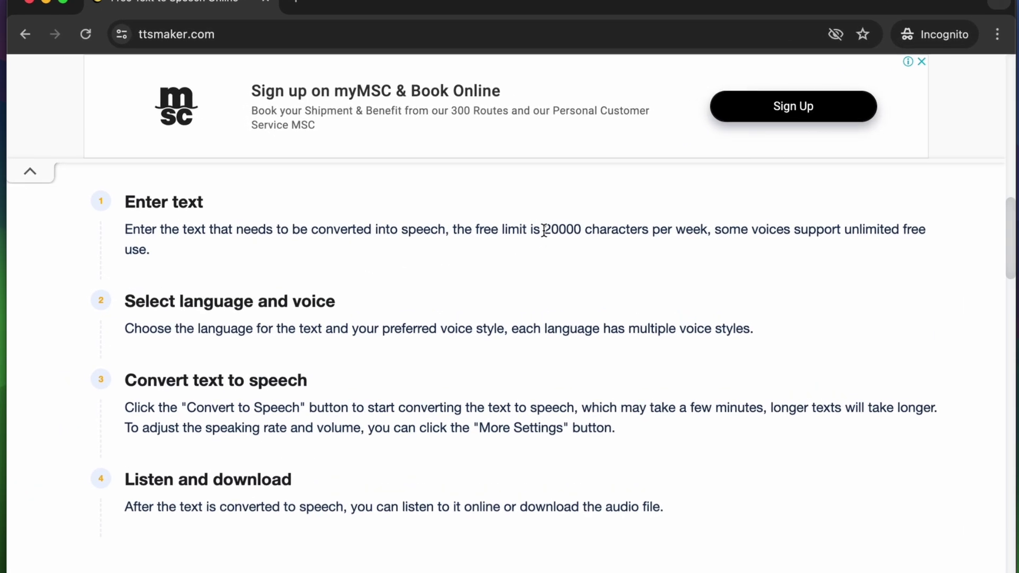
drag(539, 237, 709, 229)
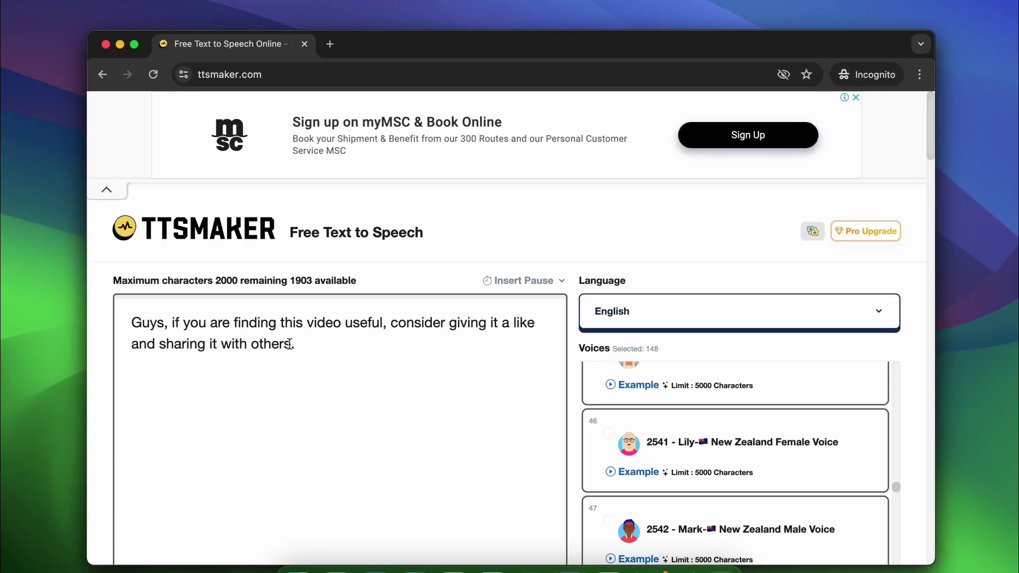
click(304, 347)
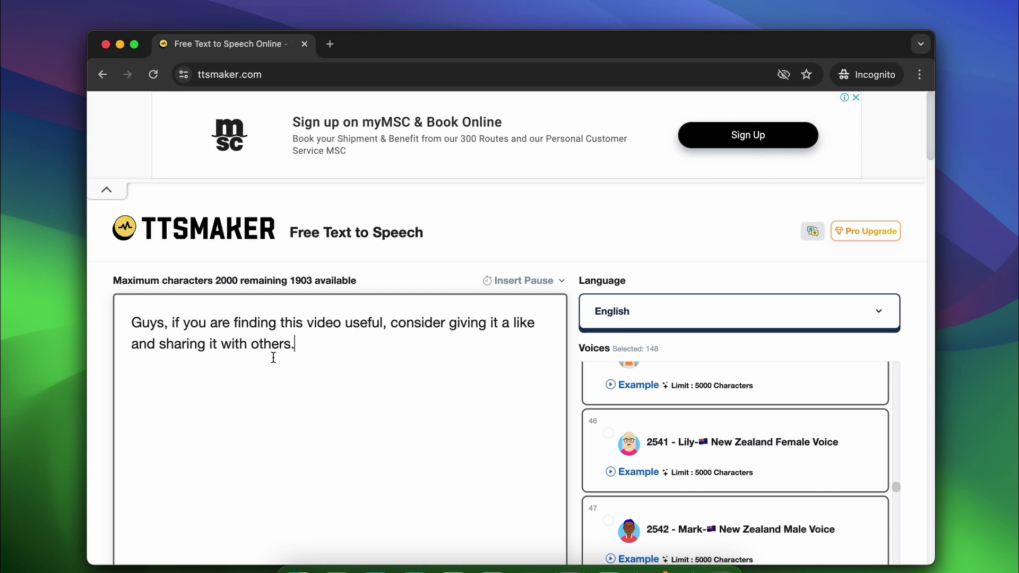
- Keep English with voice 148 Alayna, enter the captcha, and convert the sentence to speech
click(778, 319)
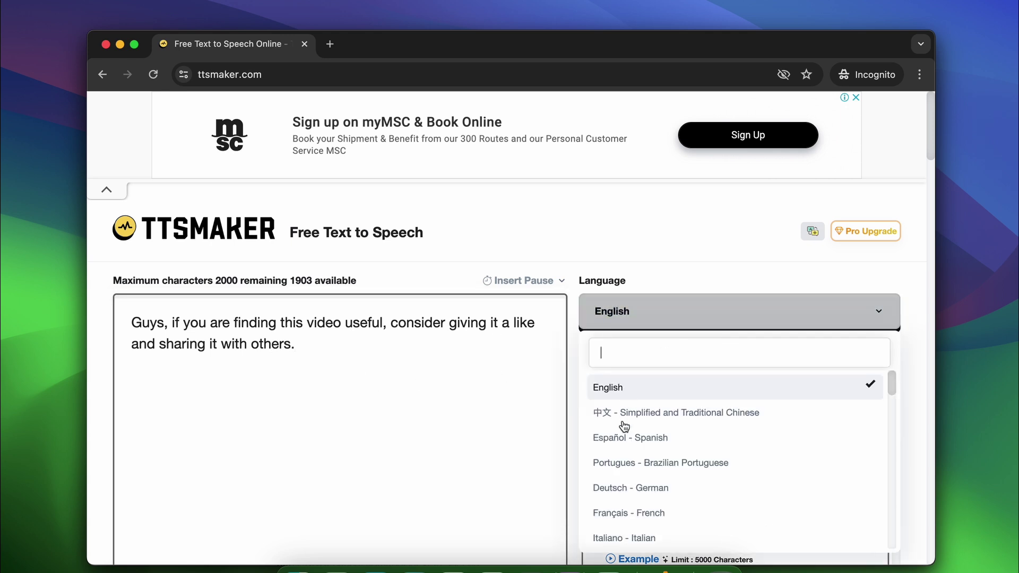
click(616, 388)
scroll(653, 393, up, 20)
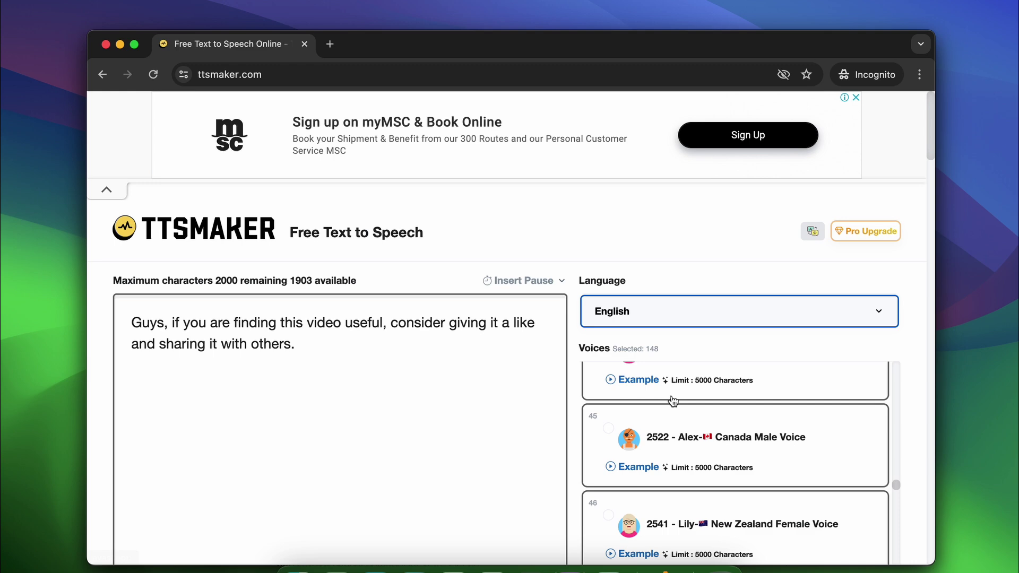
drag(897, 446, 864, 361)
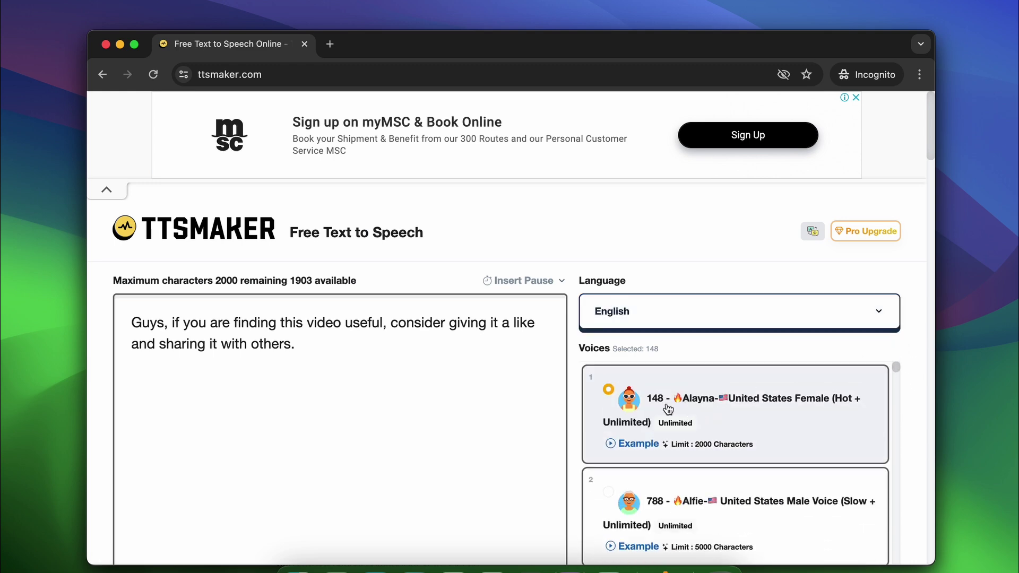
scroll(498, 417, down, 5)
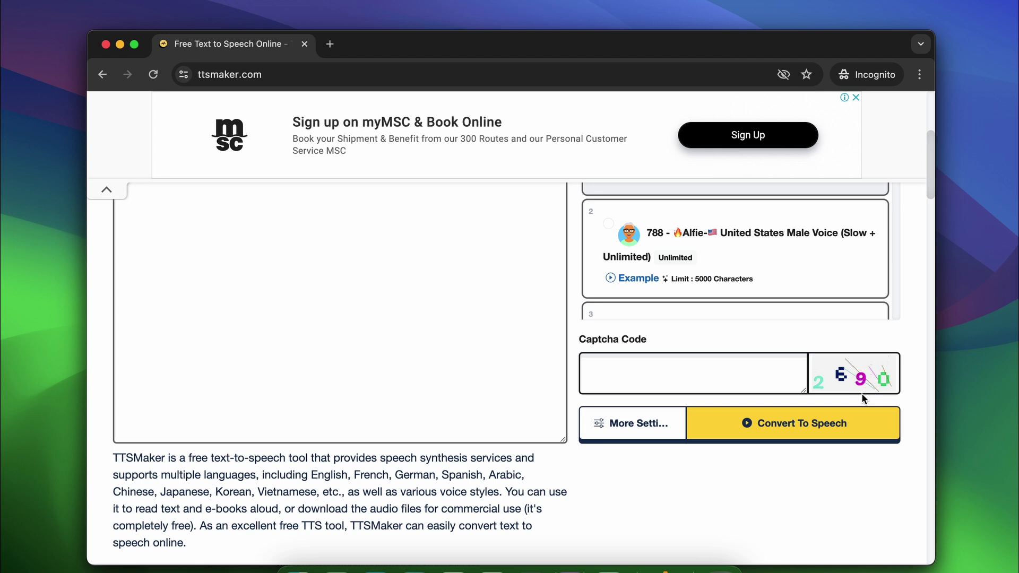
click(649, 372)
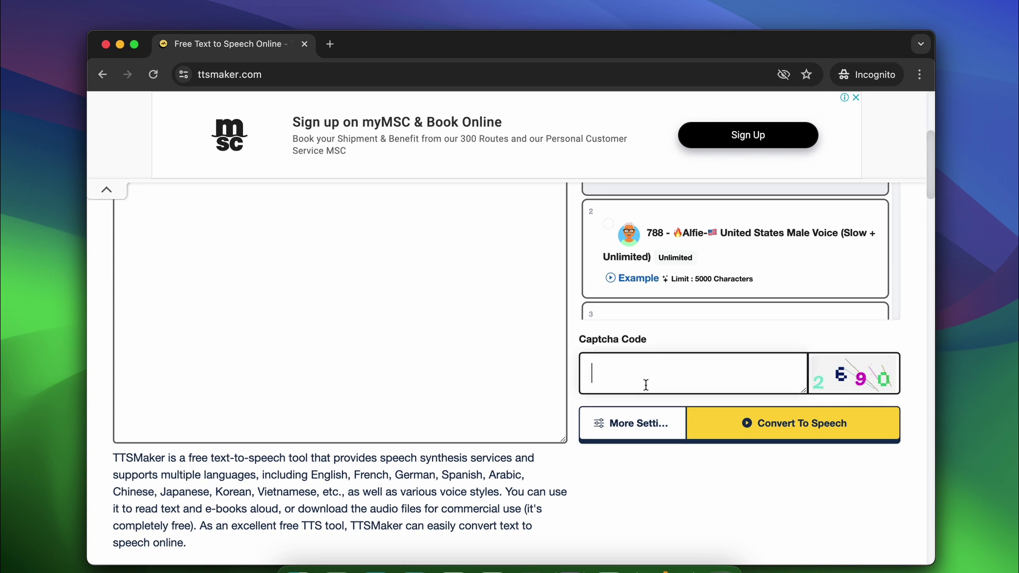
text(2690)
click(774, 425)
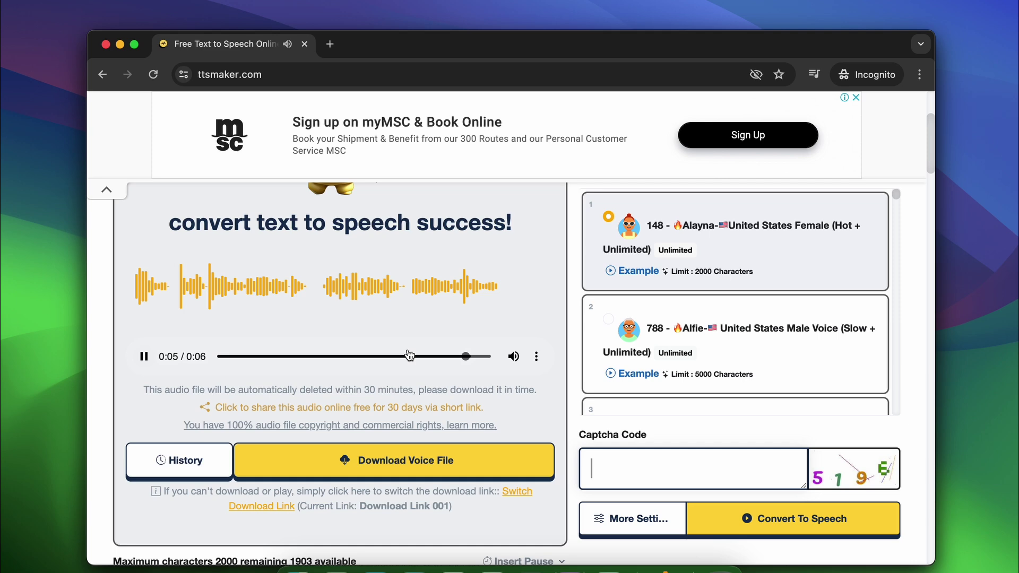
- Download the generated audio and save it to Downloads as ttsmaker.mp3
click(538, 356)
click(472, 317)
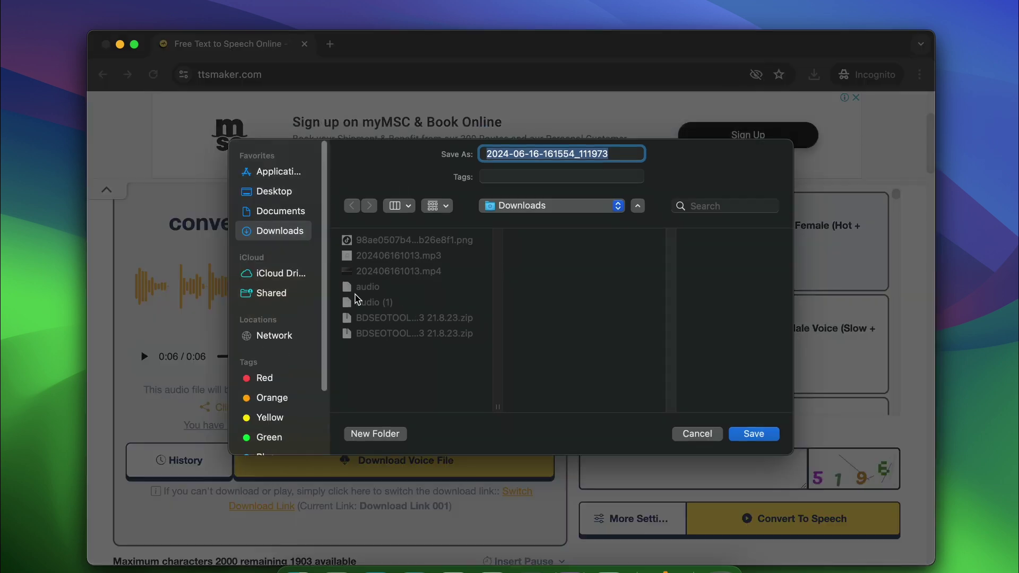
click(754, 434)
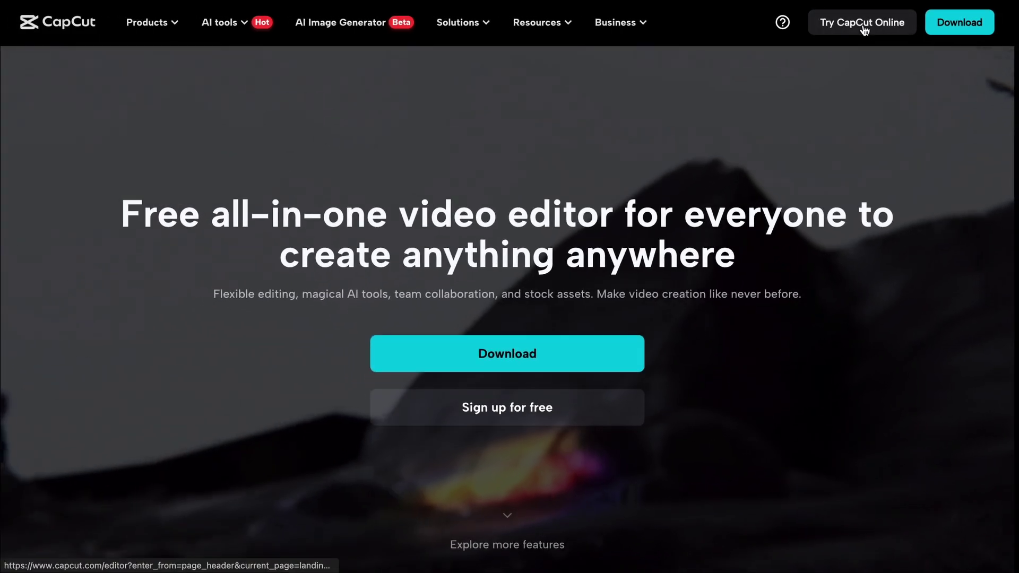
- Open the CapCut Online editor from the homepage to start an empty project
click(863, 28)
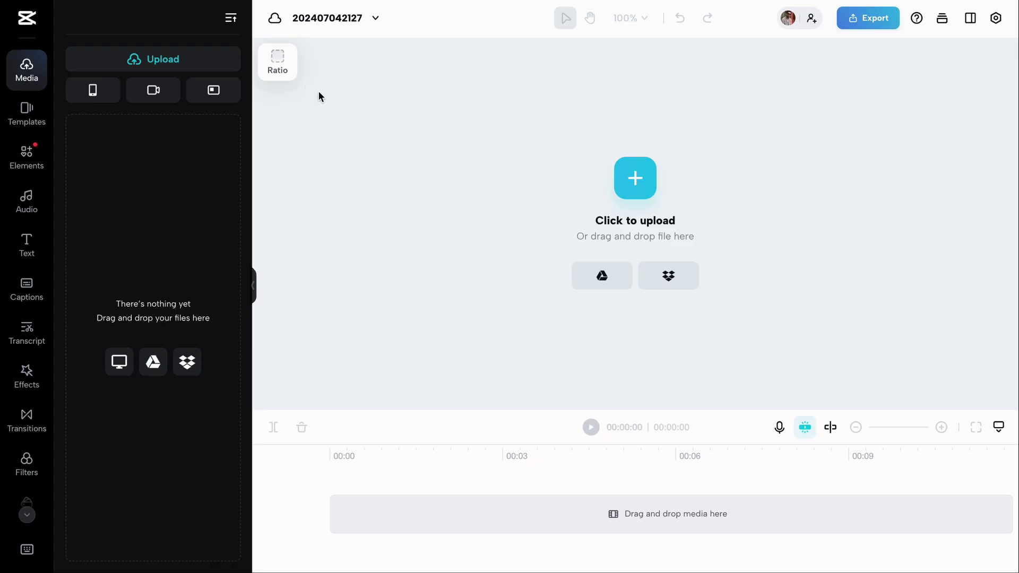
- Add a body text clip and replace its placeholder with the sentence about Capcut's free text-to-speech
click(27, 244)
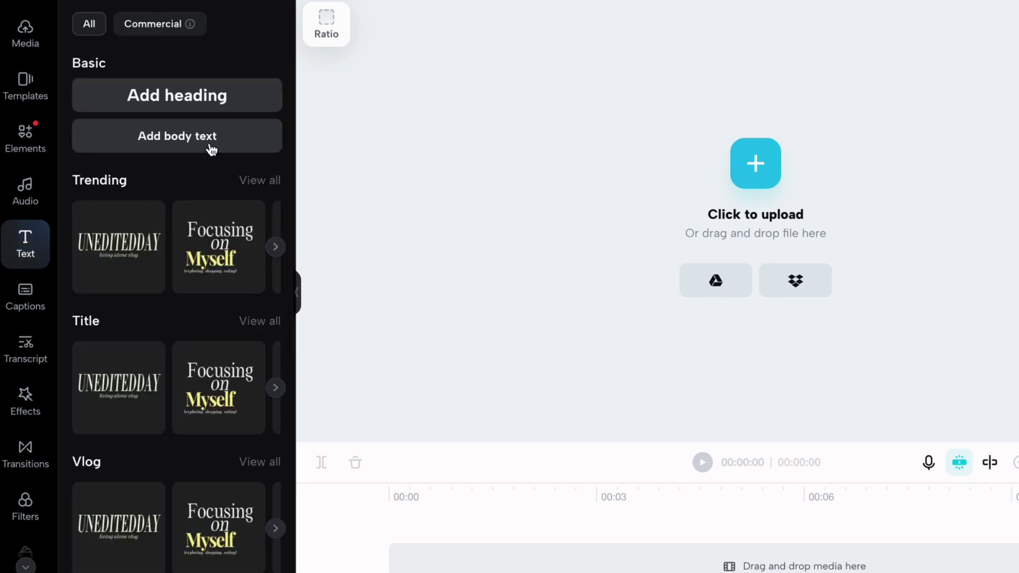
click(209, 141)
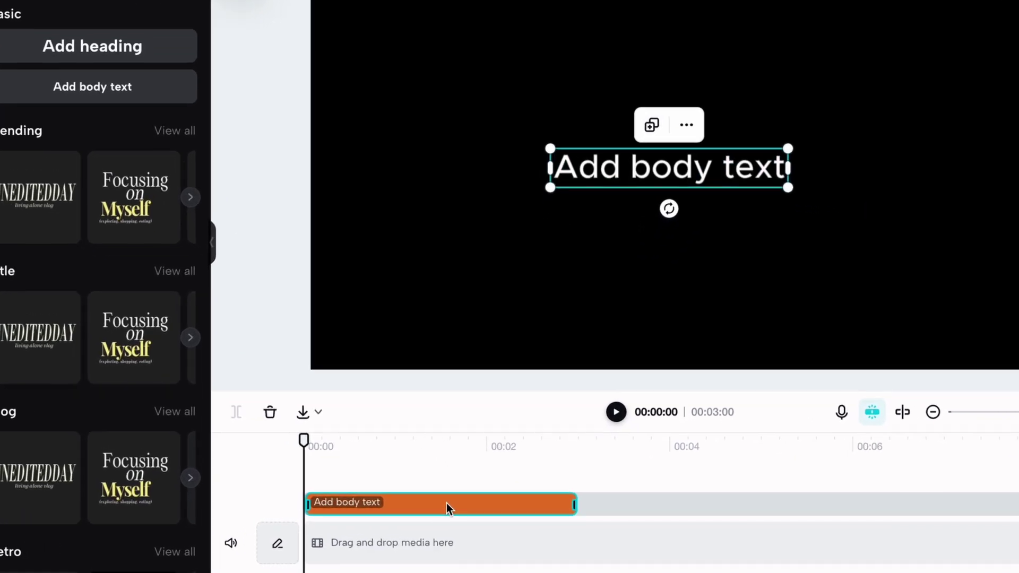
click(447, 503)
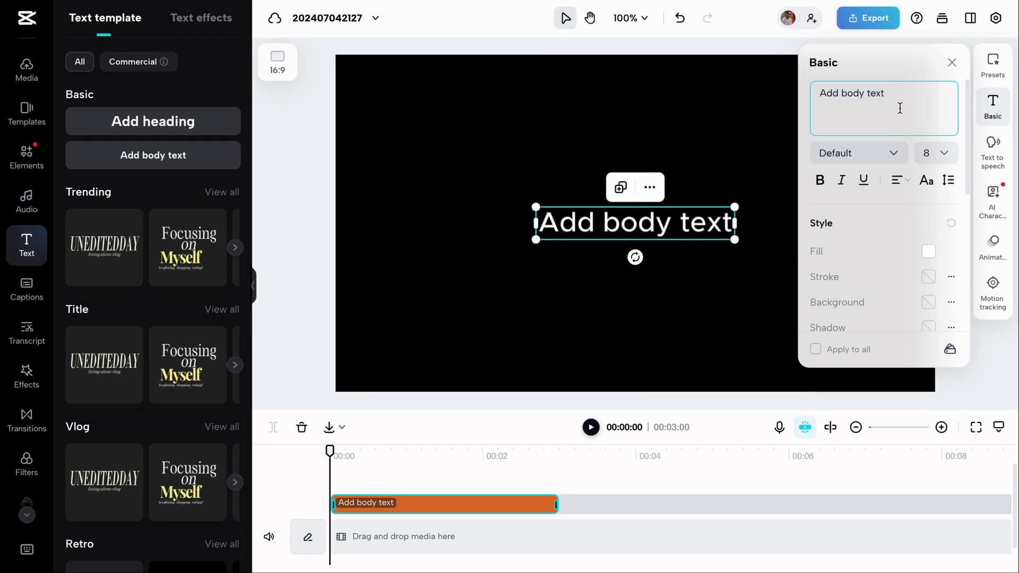
drag(887, 94, 803, 97)
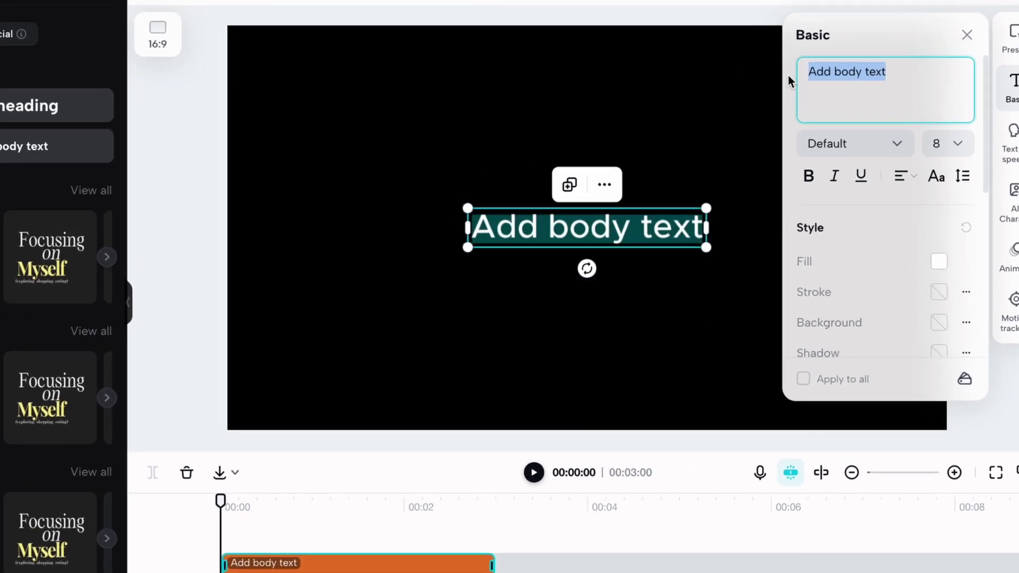
text(Let me know in the comments what you think of Capcut's free text-to-speech feature. Will you use it?)
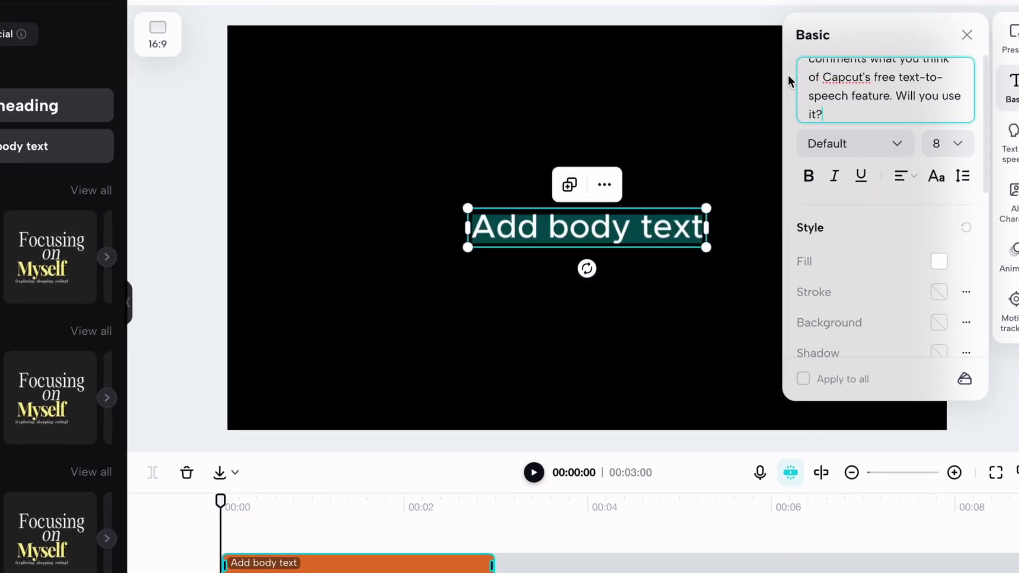
click(843, 108)
scroll(841, 109, up, 2)
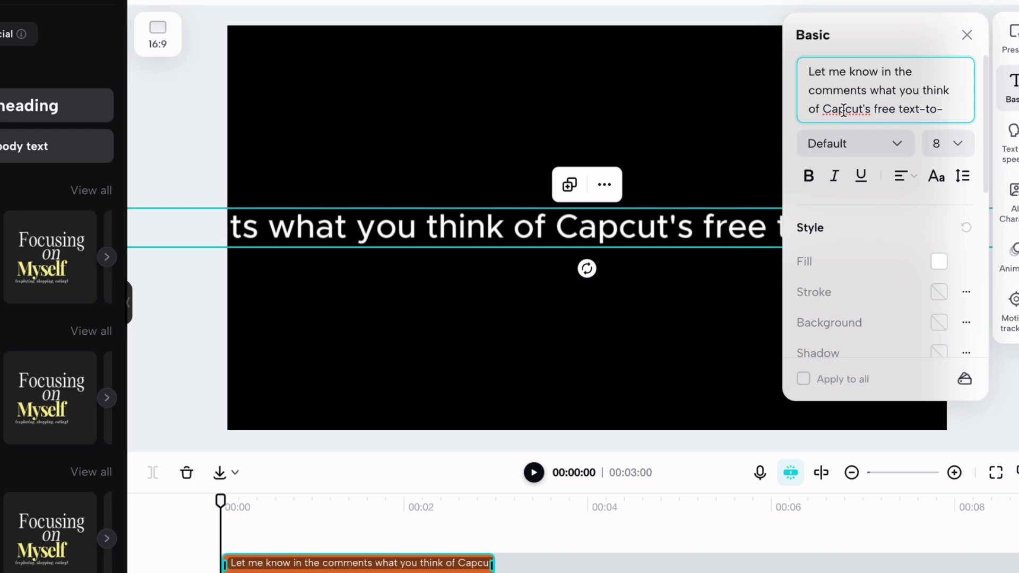
click(969, 36)
click(1013, 141)
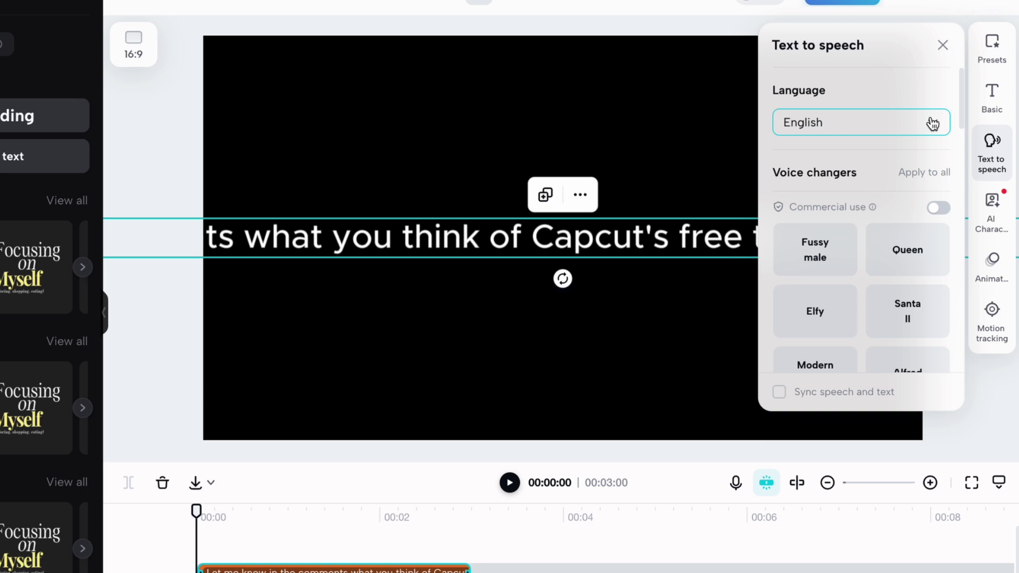
- Keep English as the speech language and show only commercial-use voices
click(933, 123)
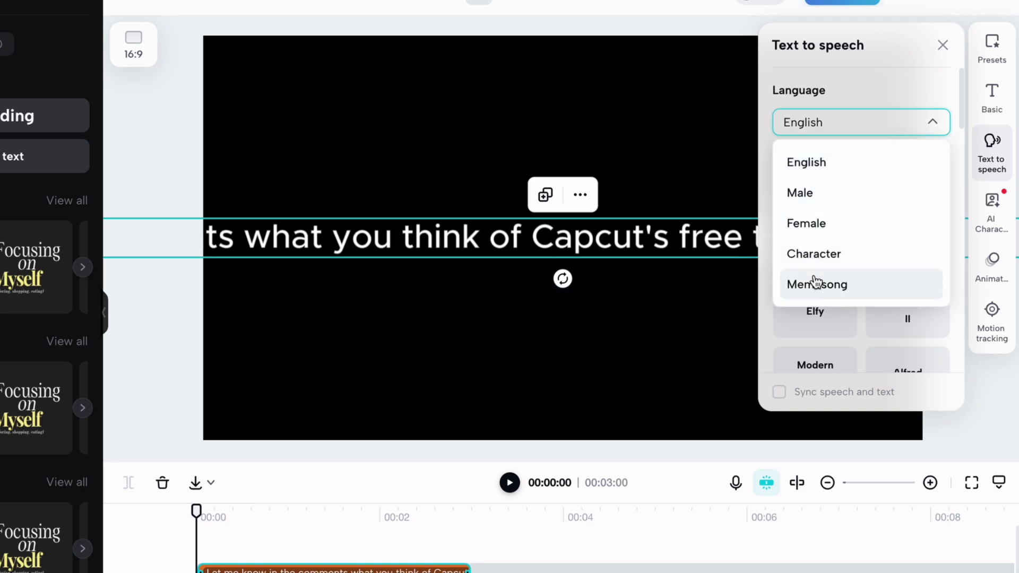
click(824, 166)
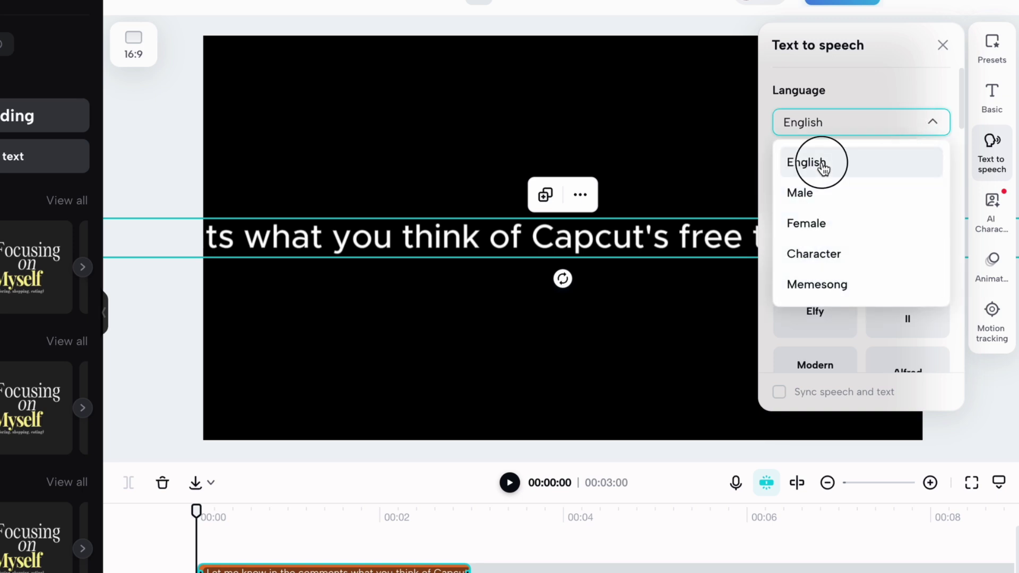
scroll(861, 226, down, 3)
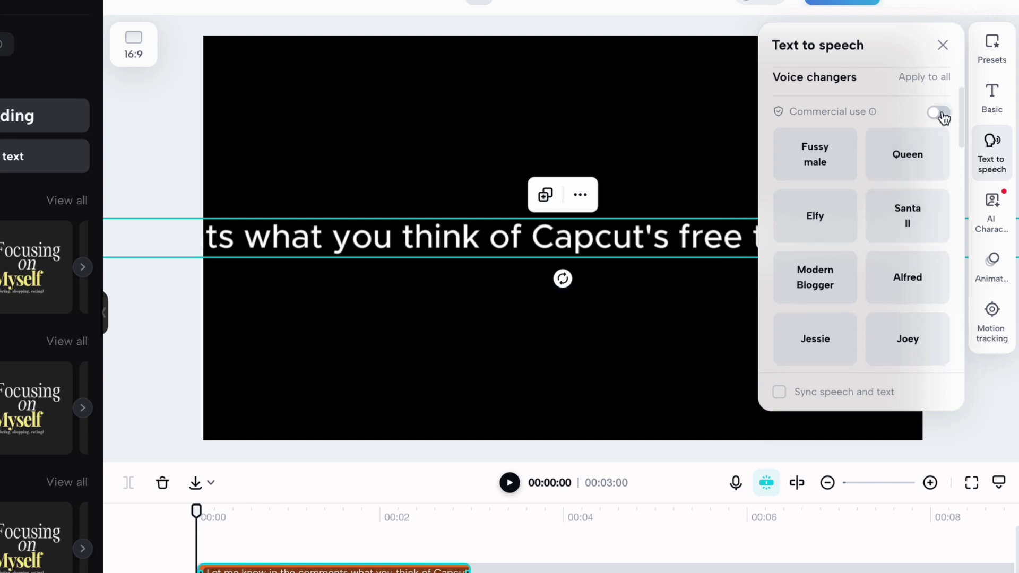
click(938, 113)
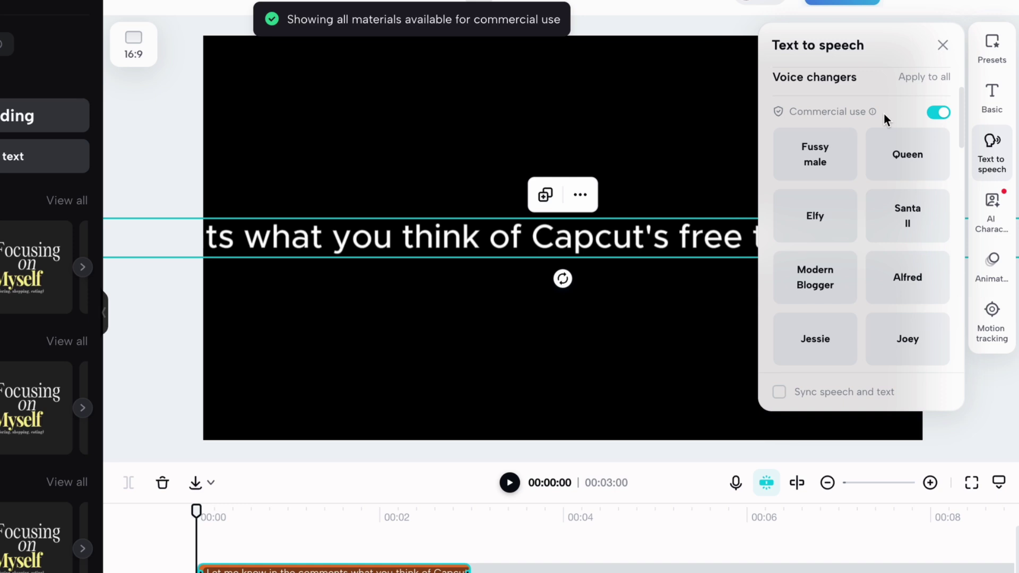
- Preview voices such as Wacky, then apply Modern Blogger to voice the caption
mouse_move(843, 142)
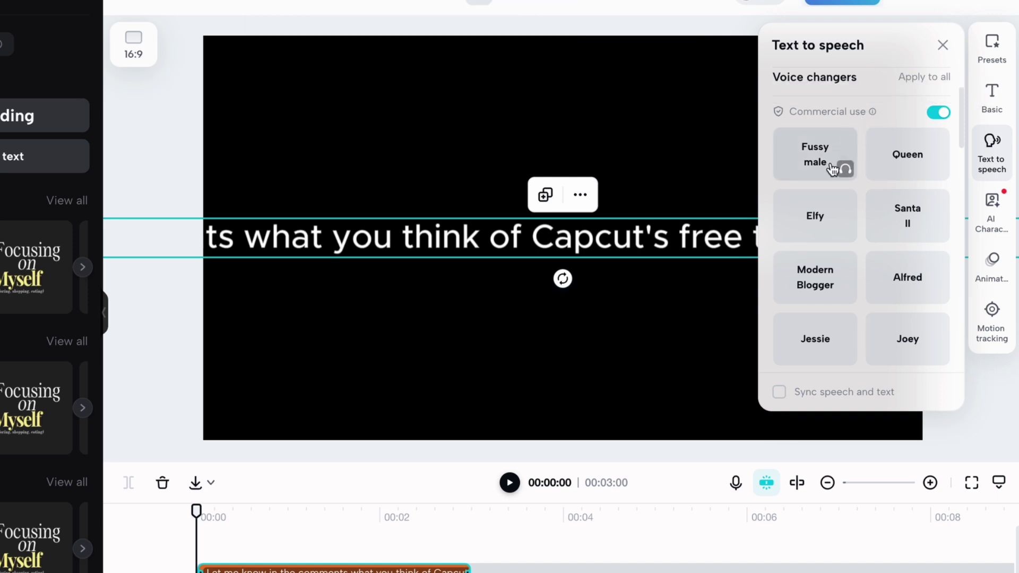
scroll(849, 212, down, 2)
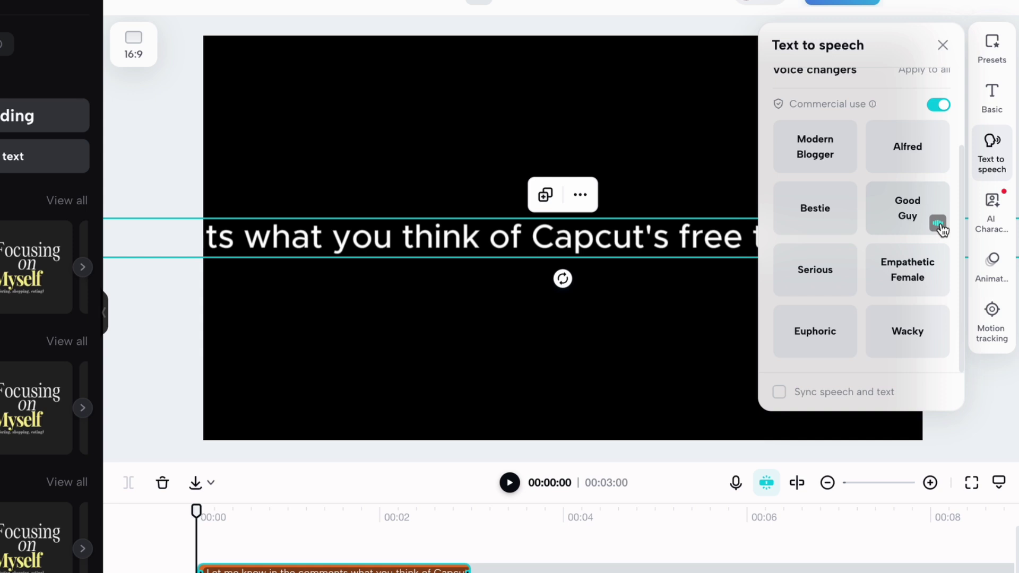
mouse_move(837, 269)
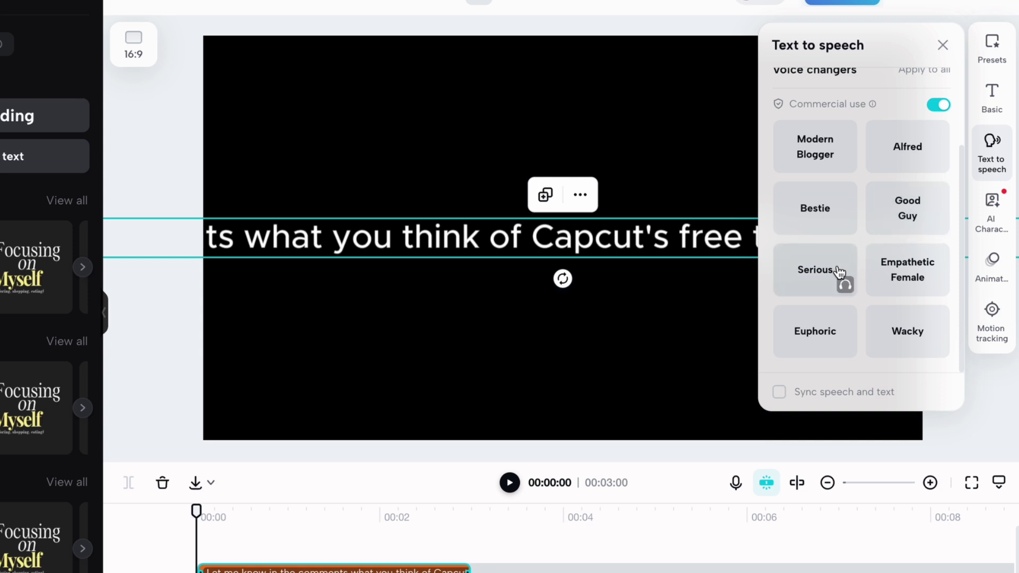
mouse_move(915, 330)
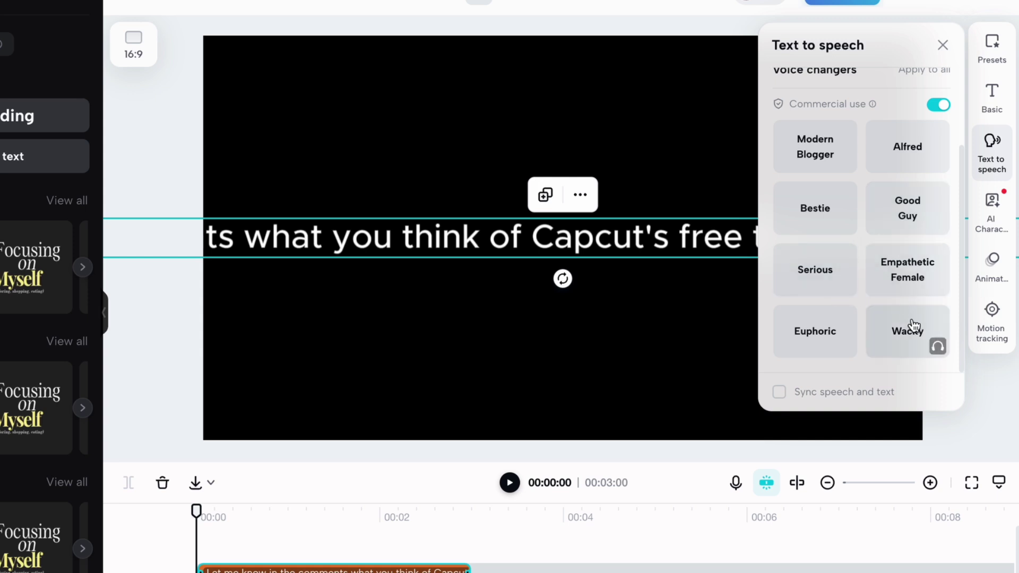
click(938, 347)
mouse_move(851, 312)
mouse_move(840, 160)
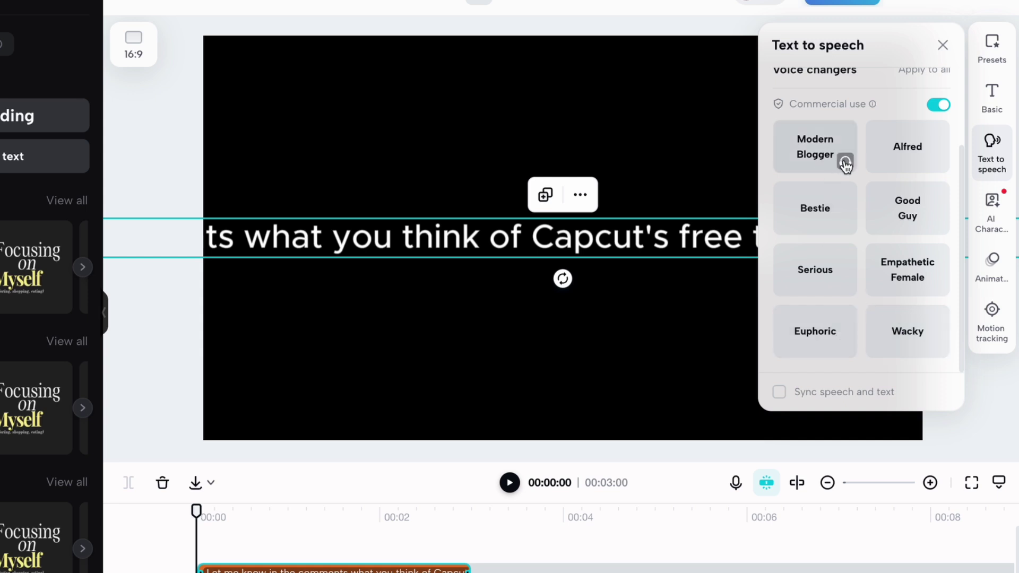
click(818, 152)
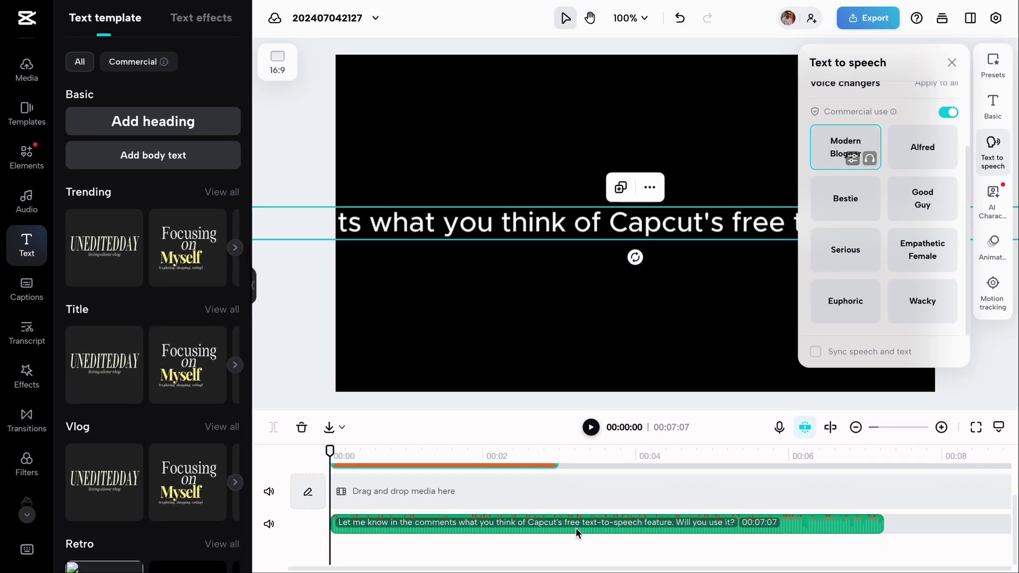
click(952, 62)
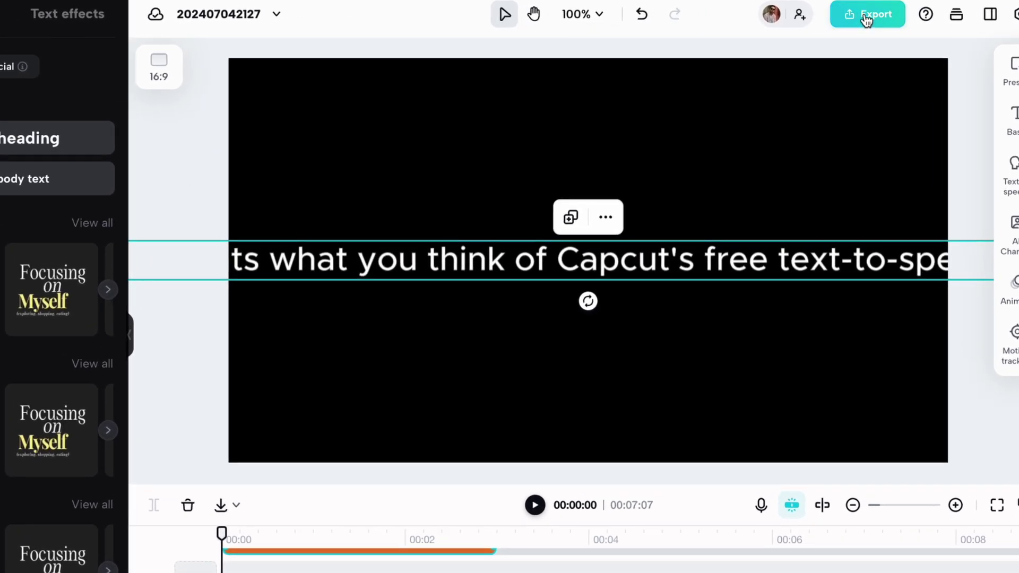
click(866, 19)
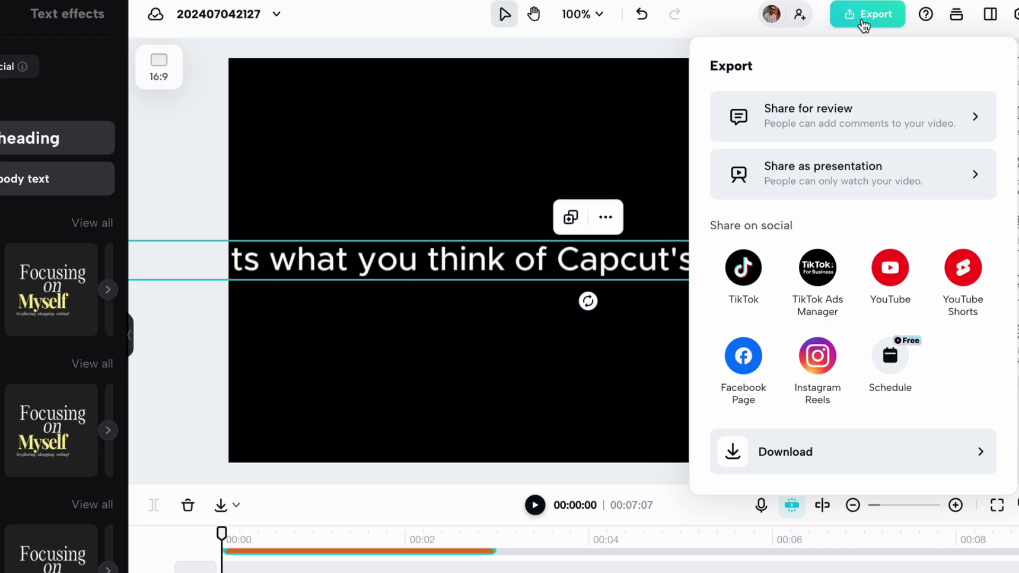
- Download the project as a 720p, 30fps MP4, 202407042127.mp4
click(733, 455)
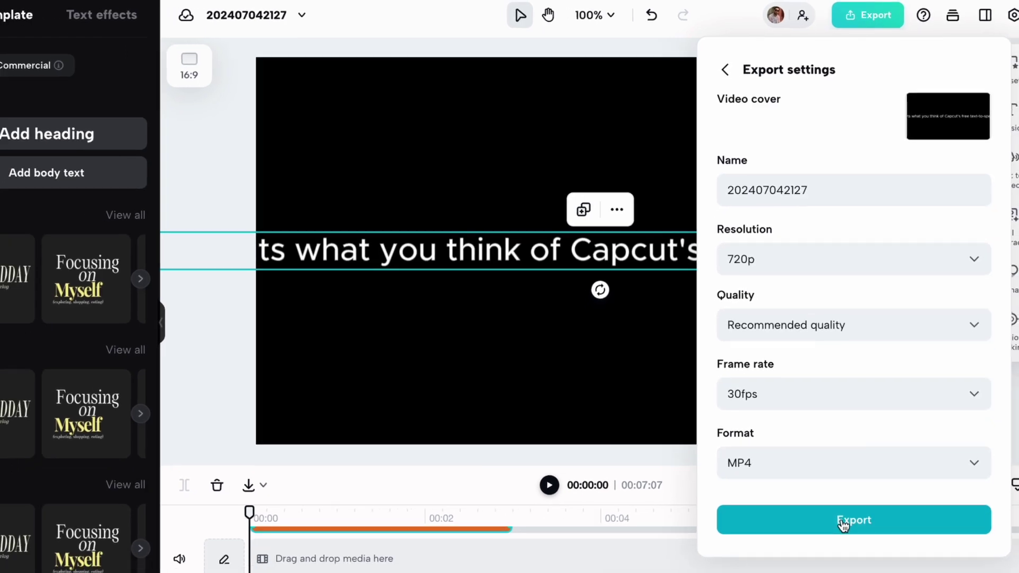
click(849, 542)
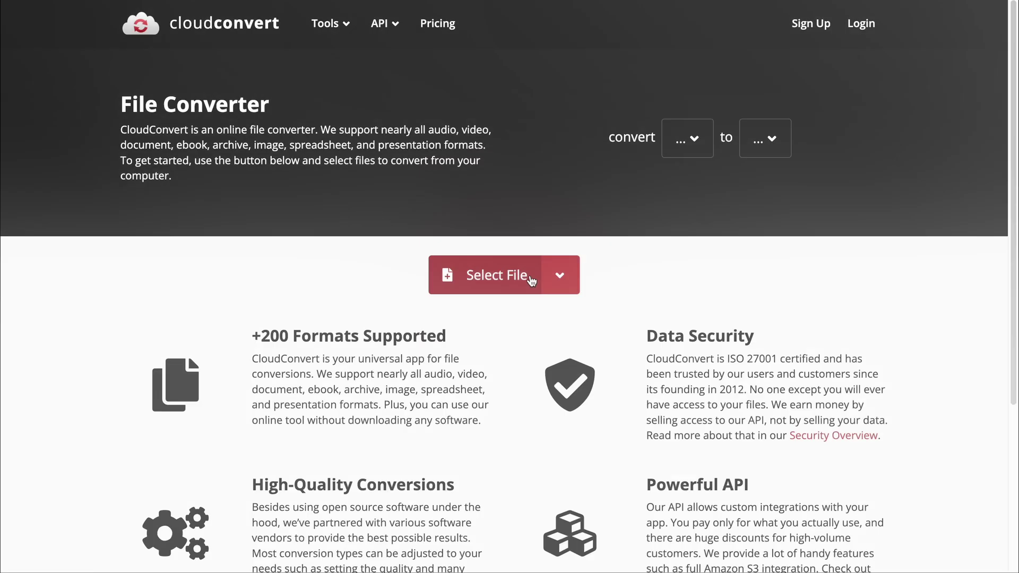
click(505, 275)
- Convert 202407042127.mp4 to MP3 in CloudConvert and download 202407042127.mp3
click(170, 88)
click(985, 488)
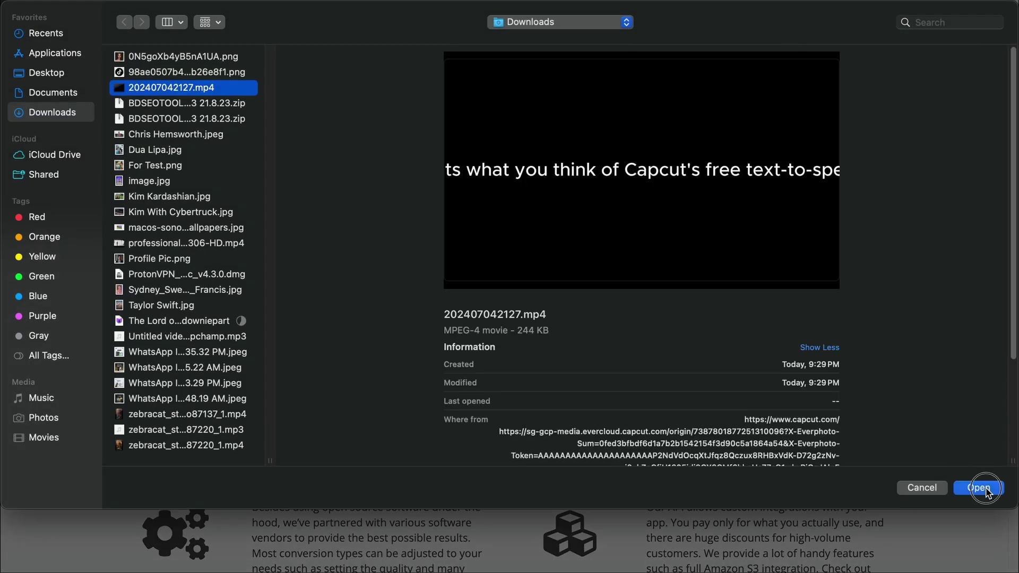
click(551, 260)
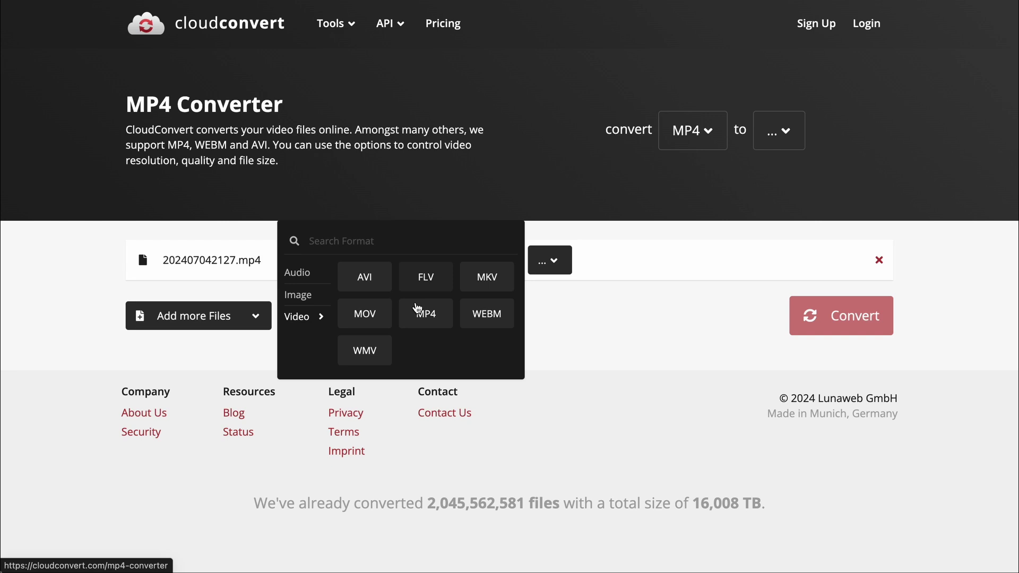
mouse_move(298, 272)
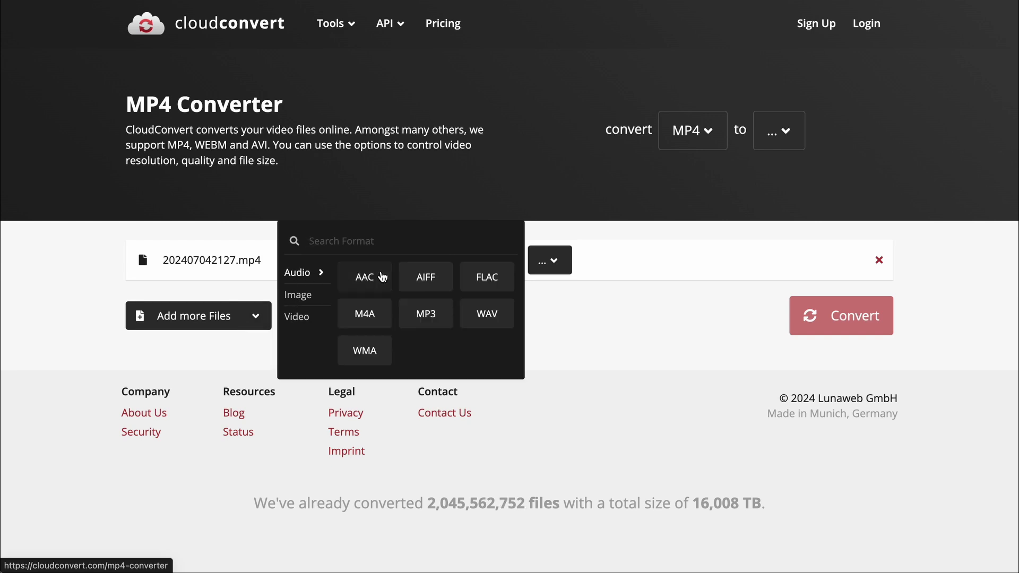
click(426, 315)
click(848, 320)
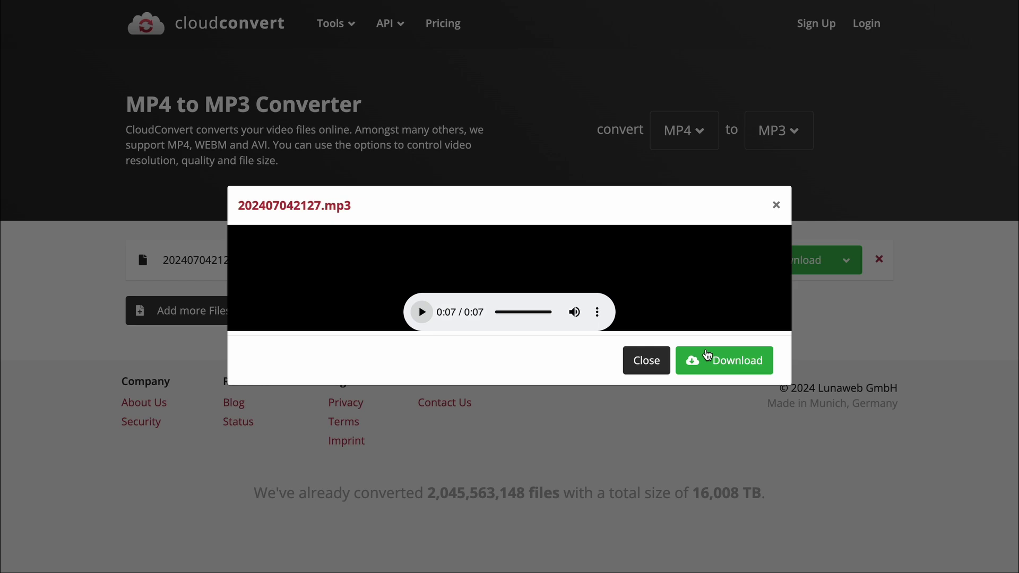
click(734, 361)
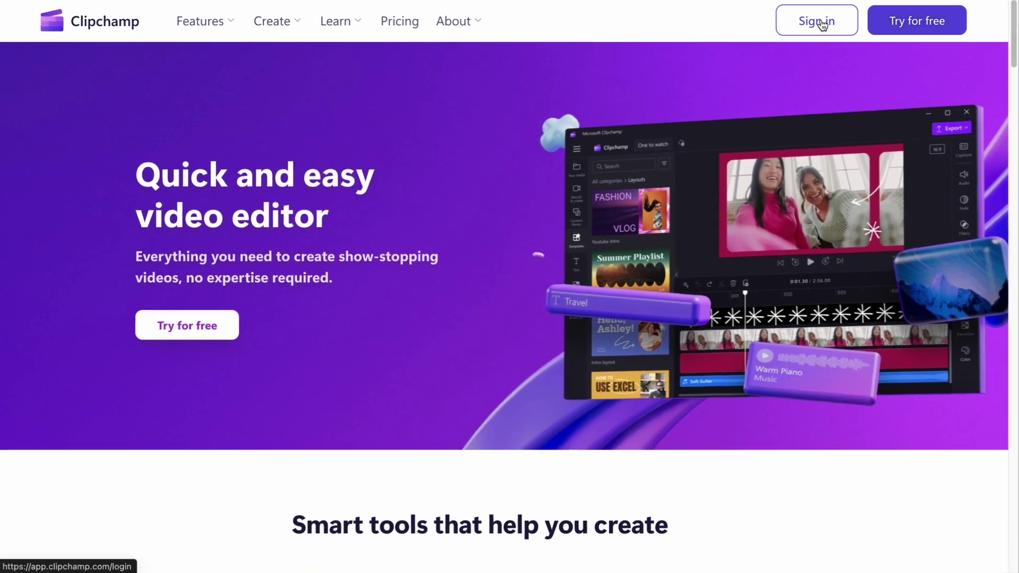
- Sign in to Clipchamp, start a new video, and add a text-to-speech clip ready for text
click(822, 24)
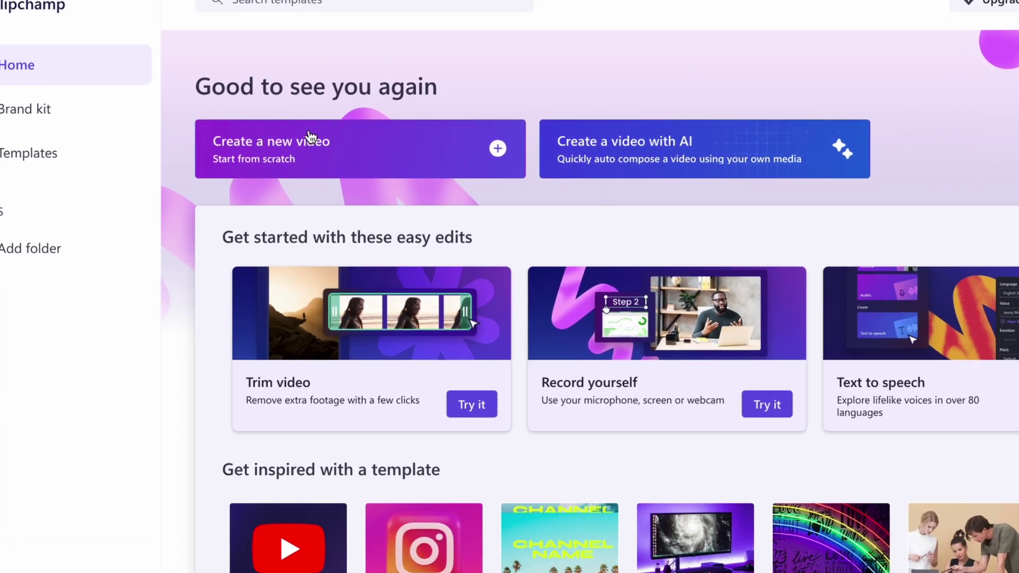
click(310, 139)
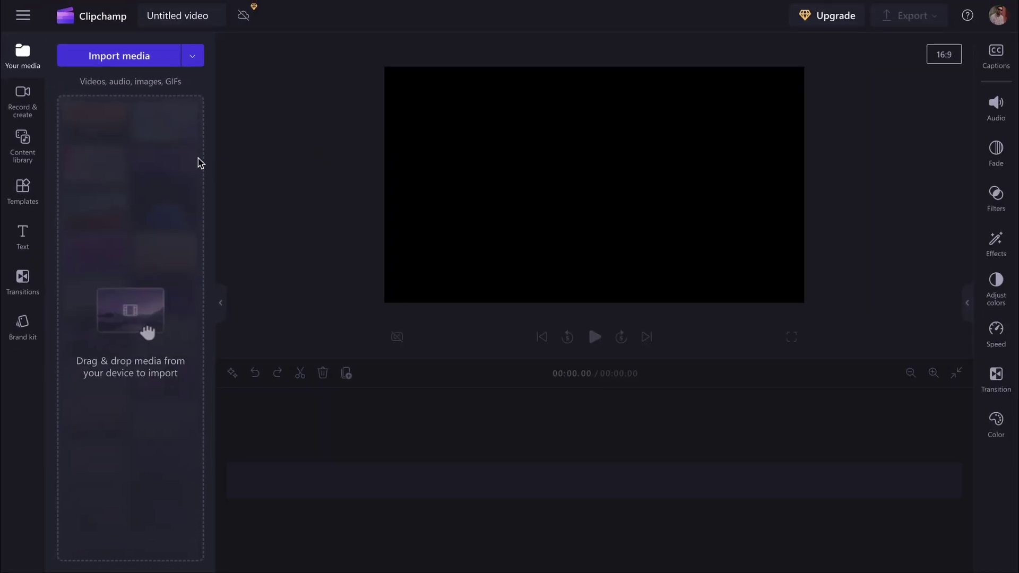
click(24, 104)
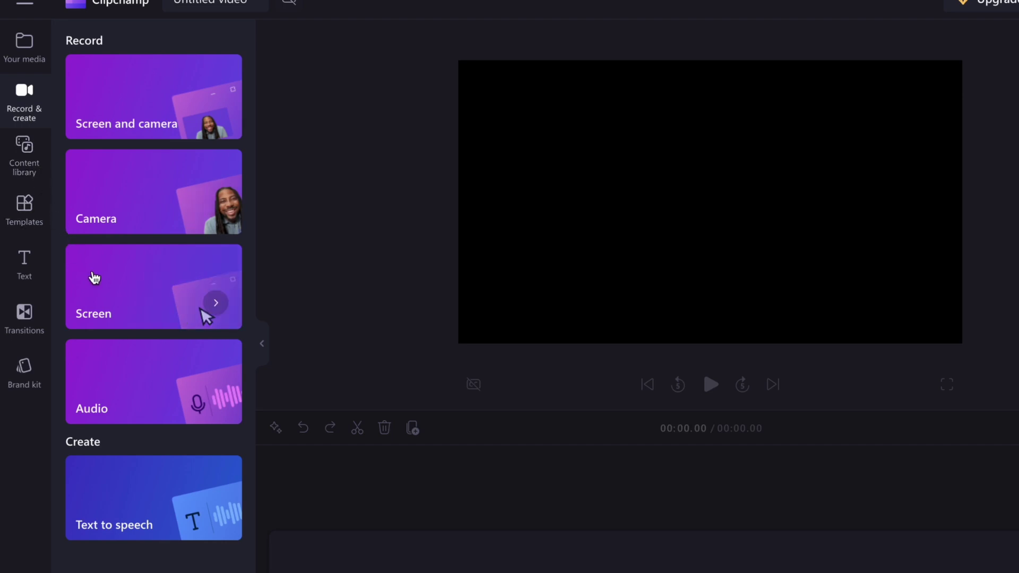
click(148, 504)
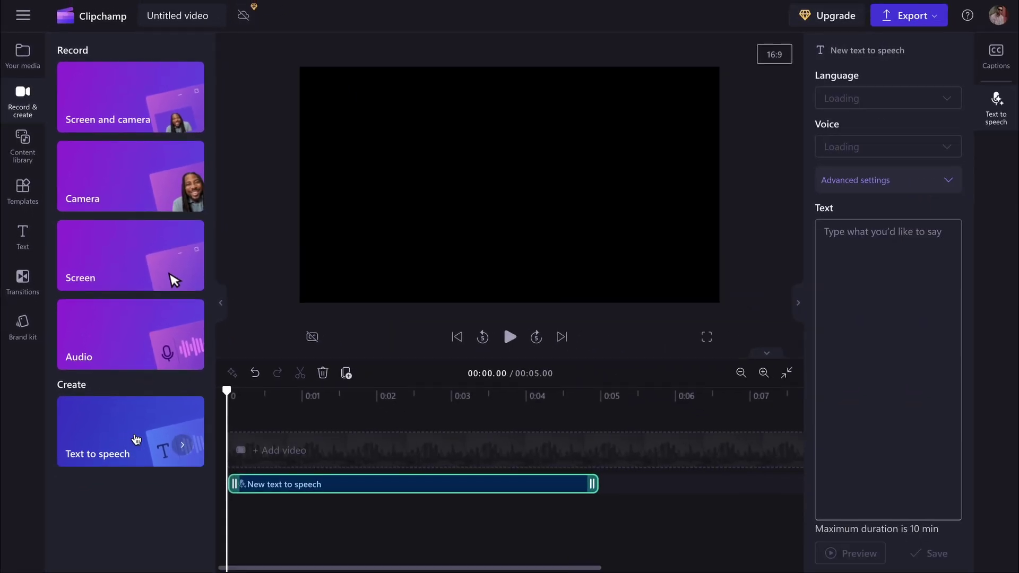
click(837, 234)
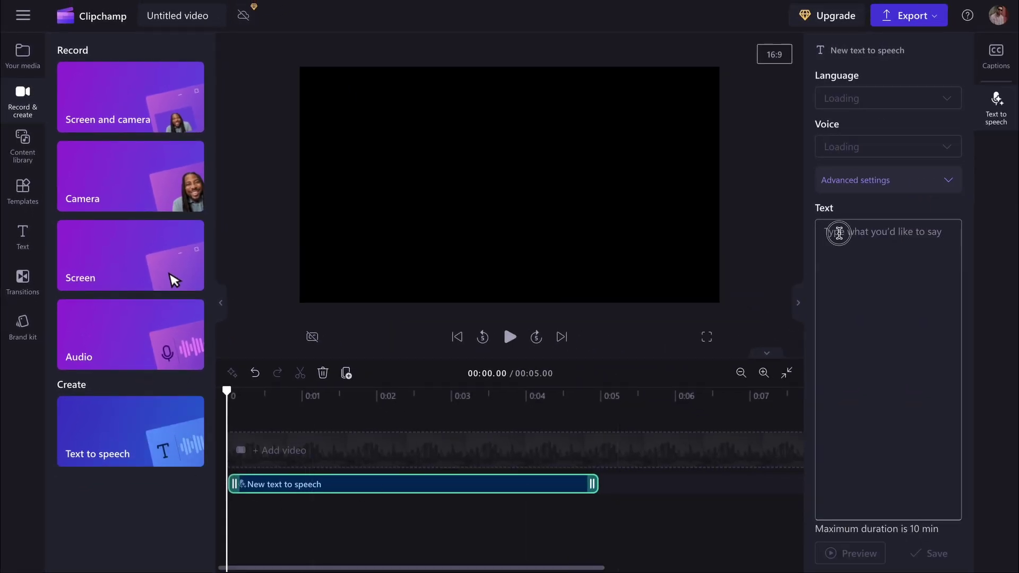
- Paste the playlist-promo script into the clip and keep the language as English (United States)
text(Guys, if you want to see more videos on online text-to-speech and AI voice, check out this playlist appearing on your screen.)
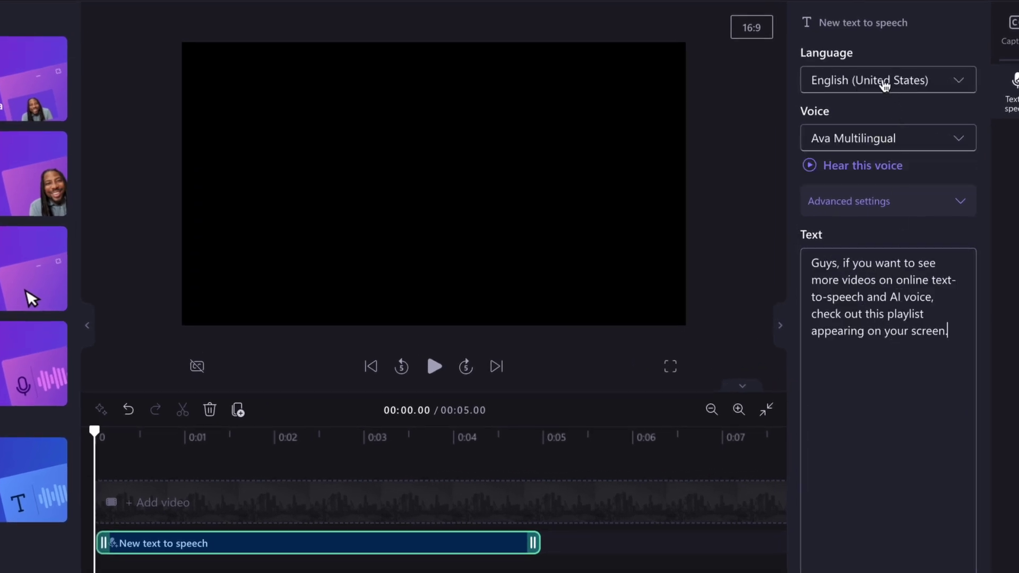
click(883, 82)
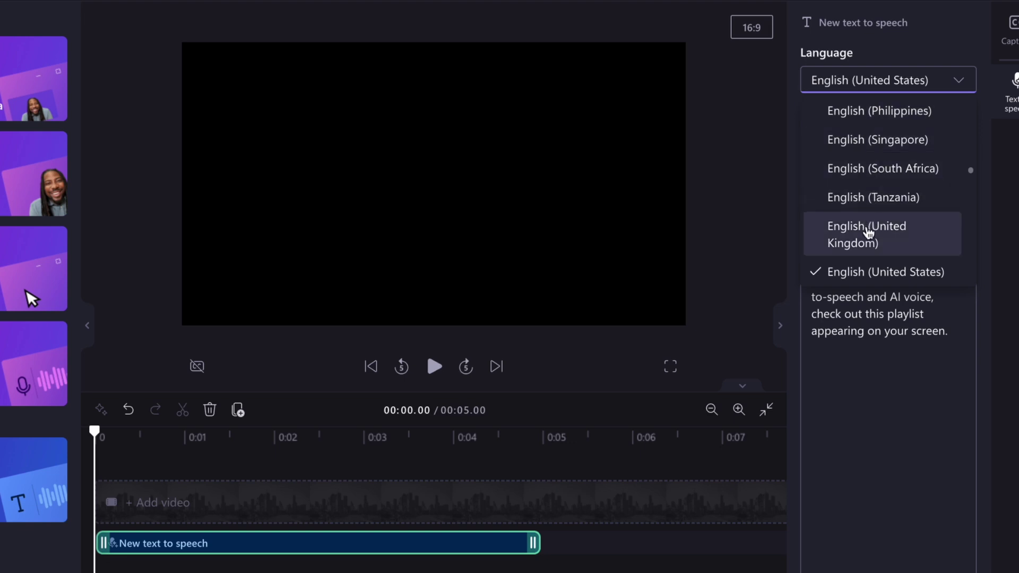
scroll(869, 232, down, 5)
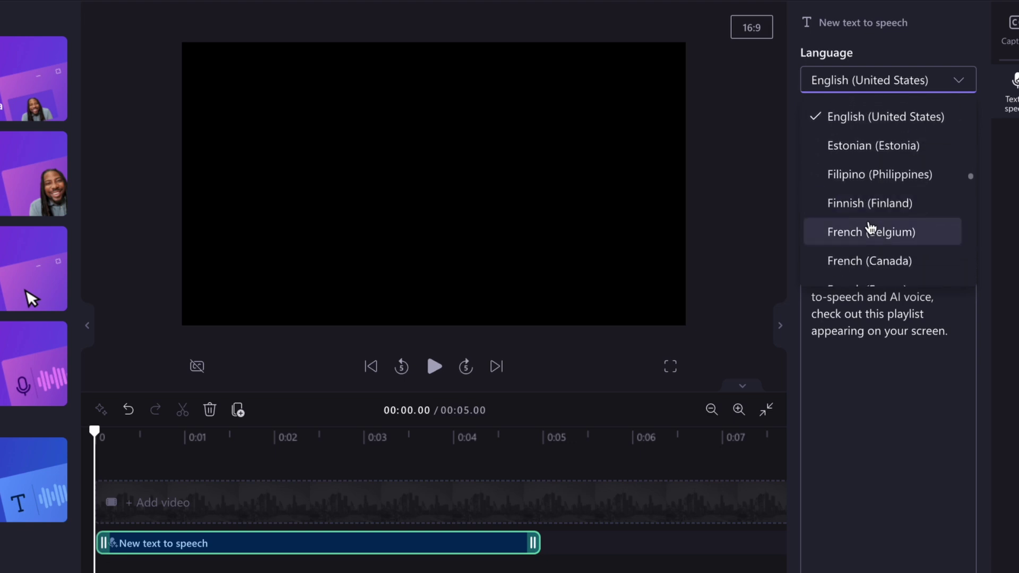
click(939, 82)
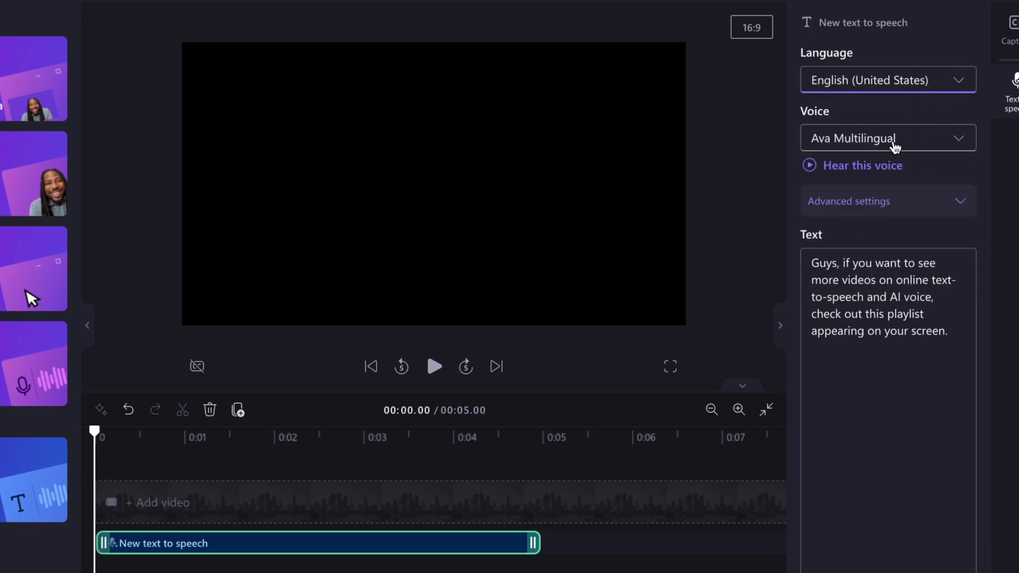
- Try the Emma voice and preview how it sounds
click(896, 143)
scroll(862, 244, down, 5)
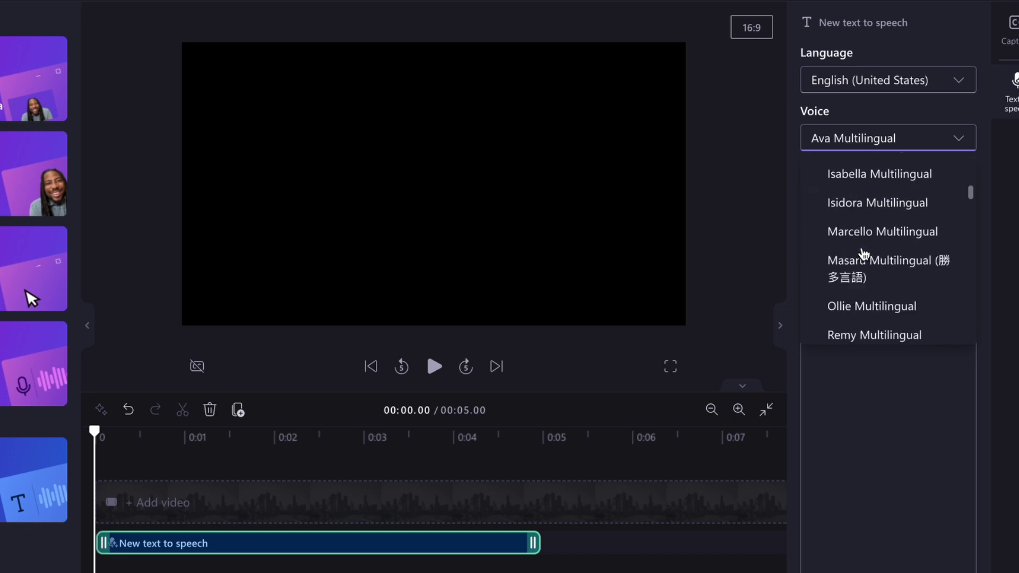
scroll(864, 254, down, 10)
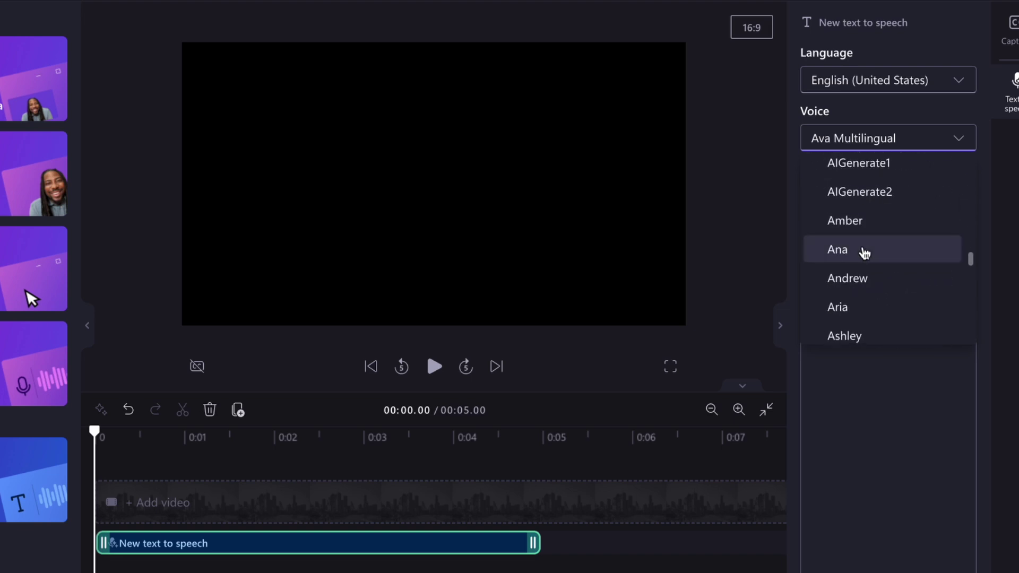
scroll(864, 253, down, 6)
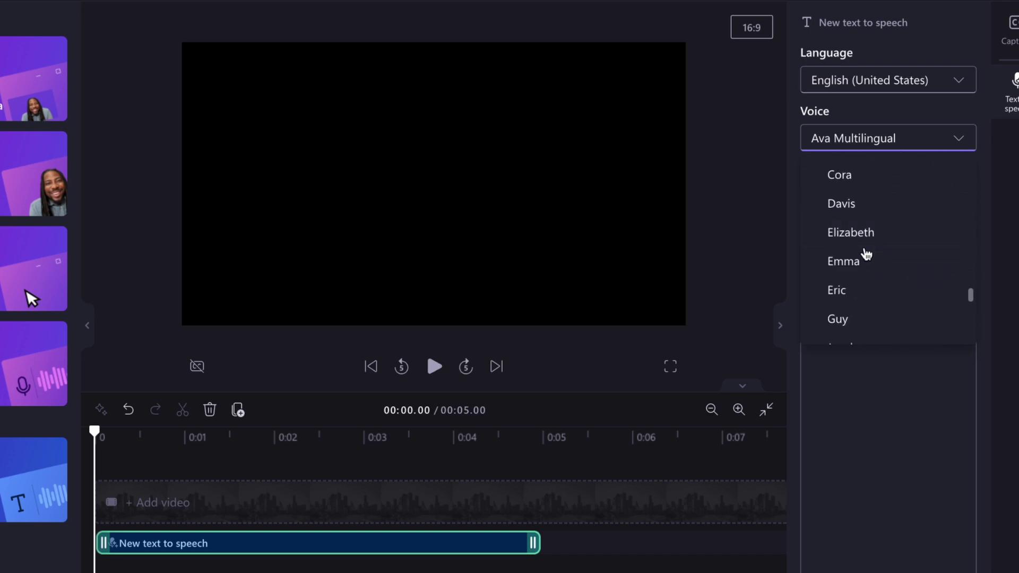
click(864, 263)
click(812, 166)
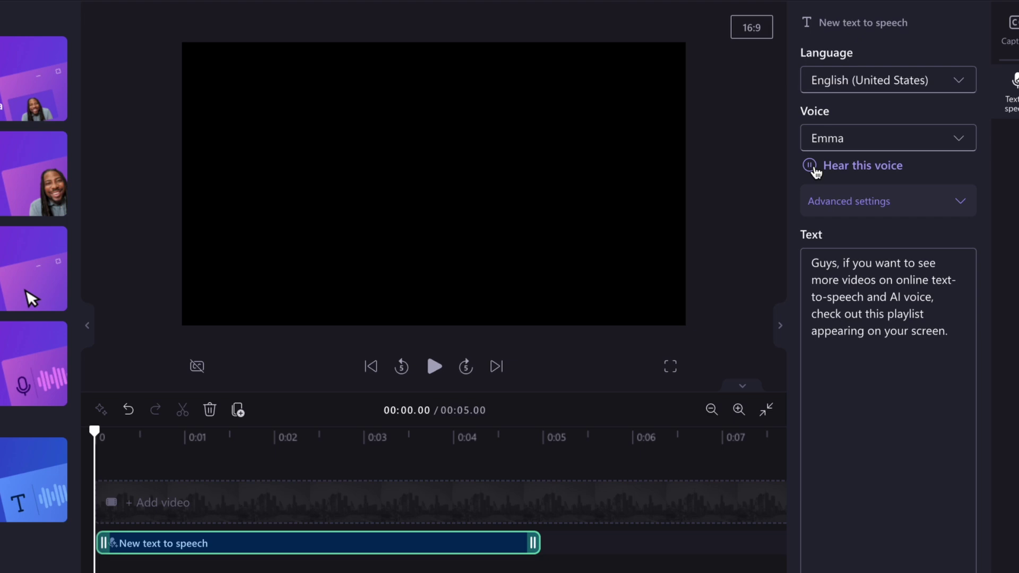
- Switch the voice to Tony and preview it
click(889, 139)
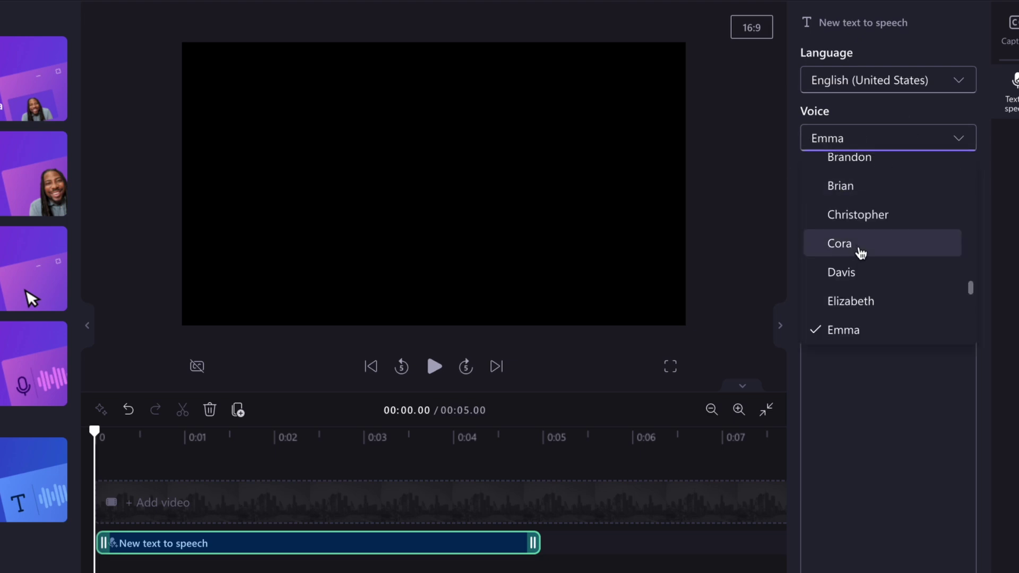
scroll(859, 255, down, 5)
click(846, 326)
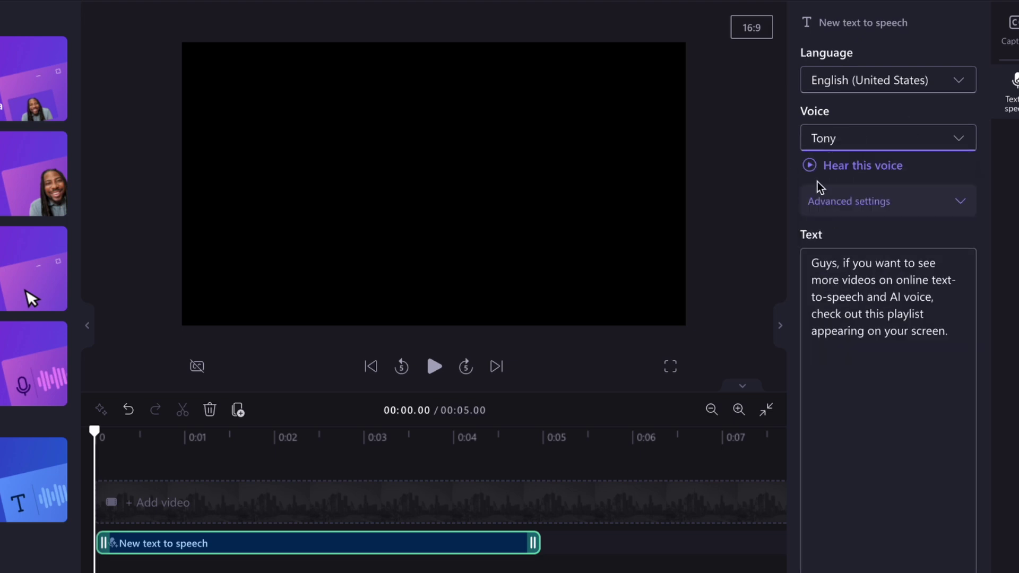
click(811, 166)
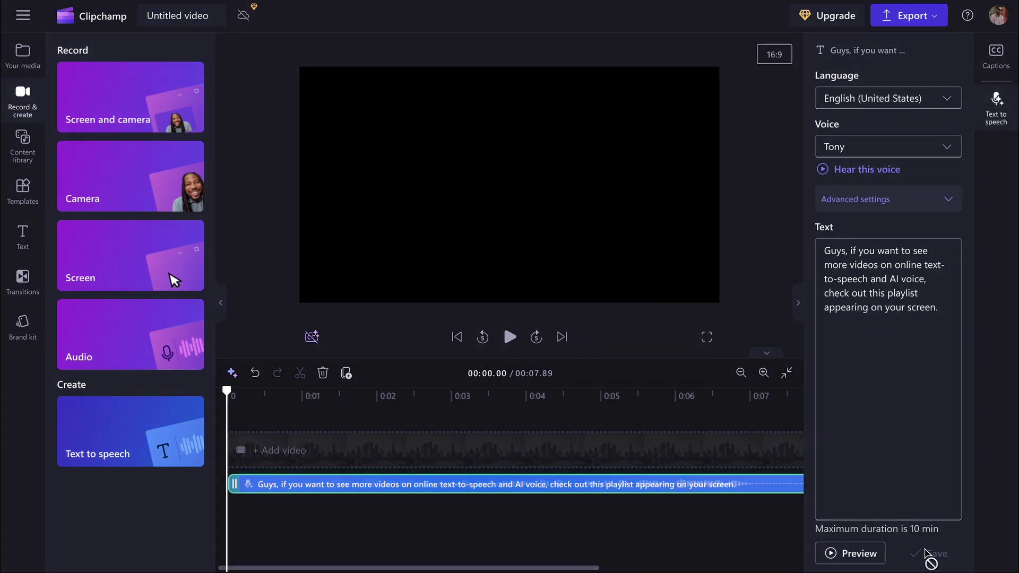
- Export the Clipchamp video as an MP4 at a chosen quality
click(909, 15)
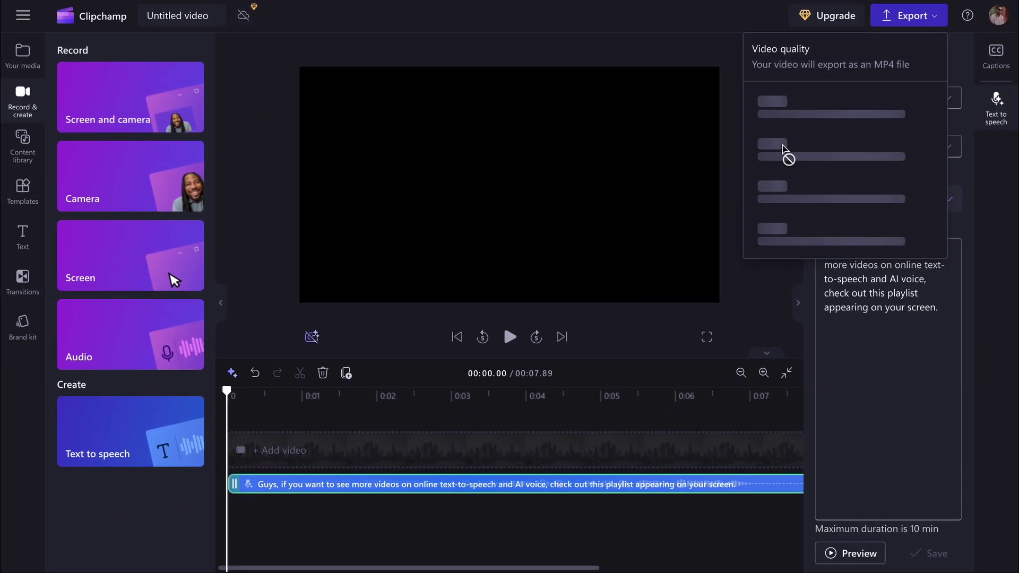
click(878, 157)
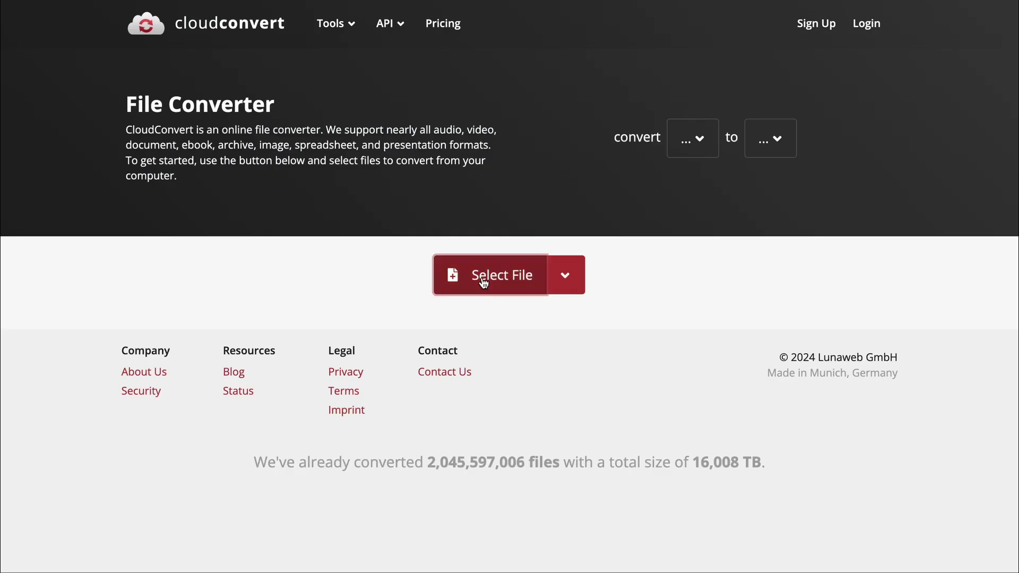
- Upload the Clipchamp MP4 export to CloudConvert
click(484, 282)
click(183, 368)
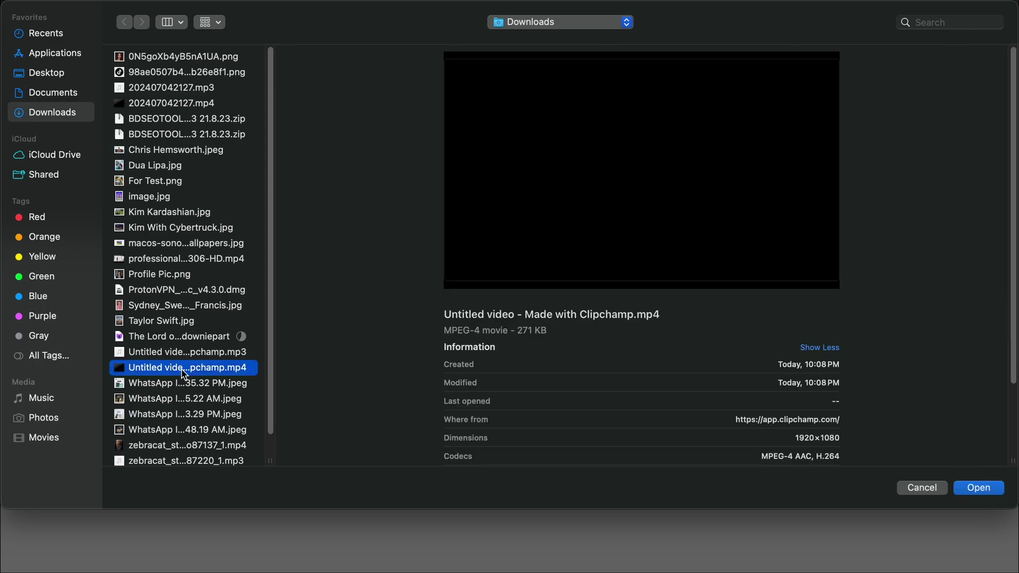
click(978, 487)
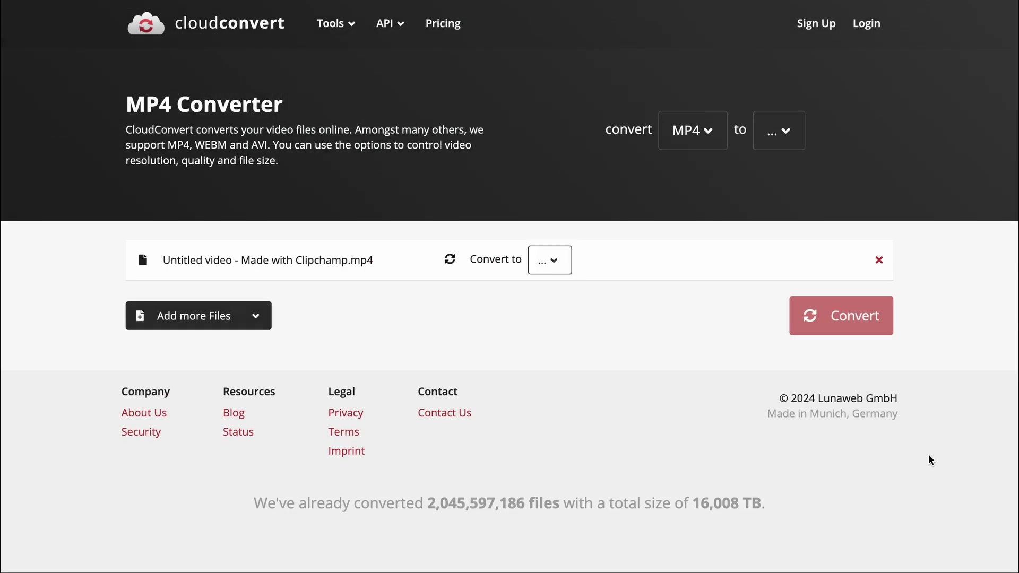
- Convert it to MP3, play the 7-second preview, and download the MP3
click(550, 260)
click(297, 273)
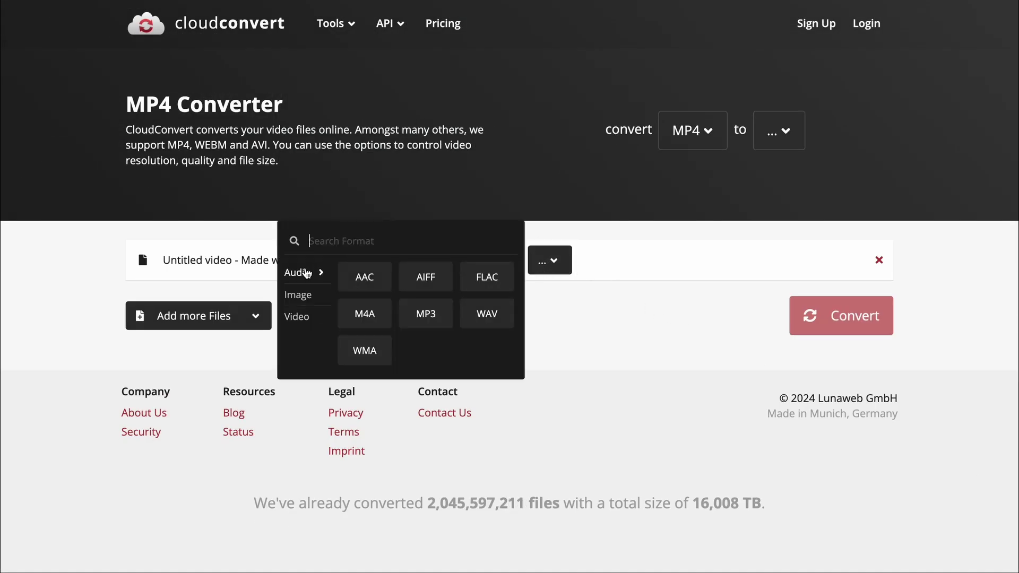
click(426, 318)
click(852, 318)
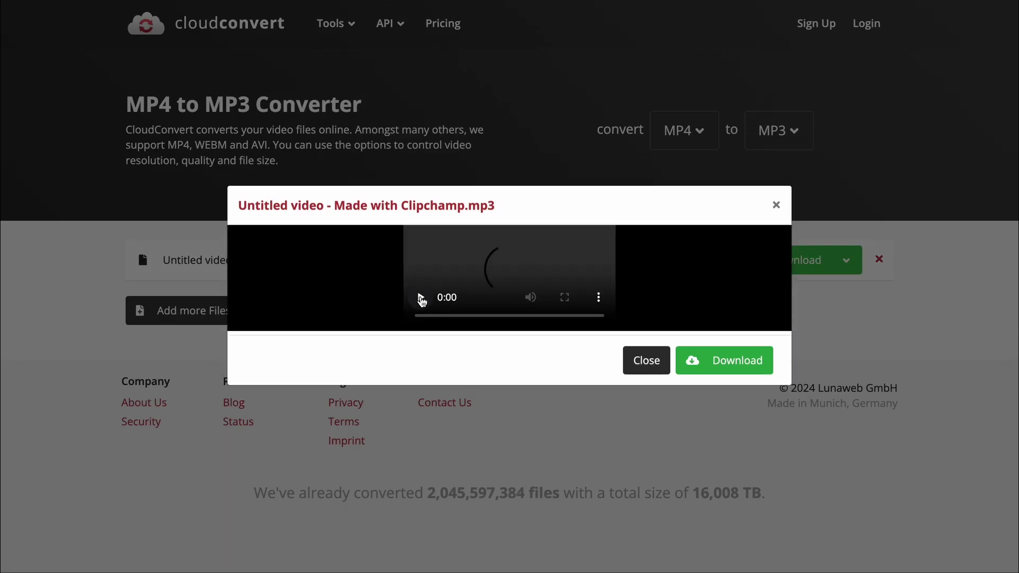
click(422, 313)
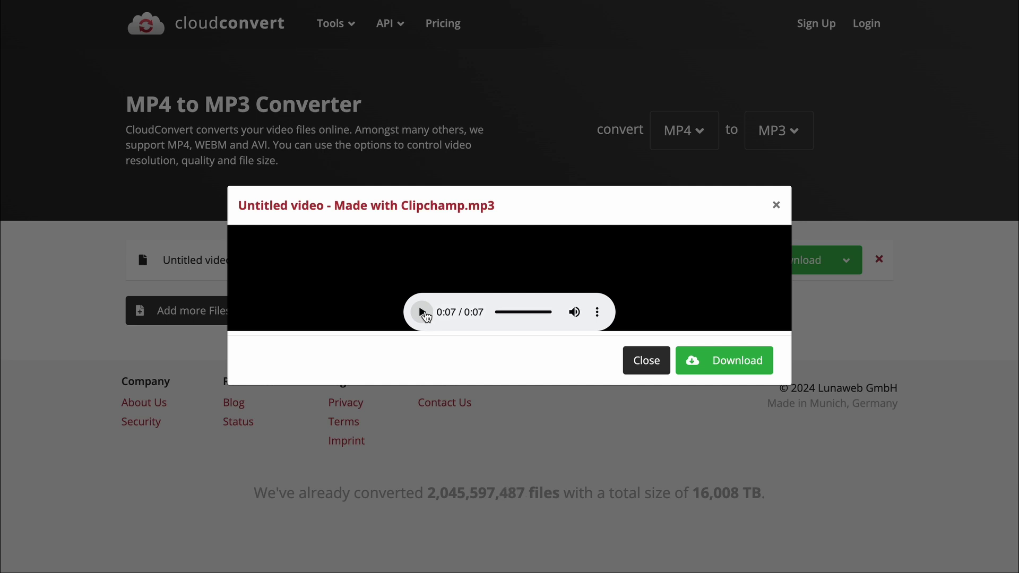
click(705, 362)
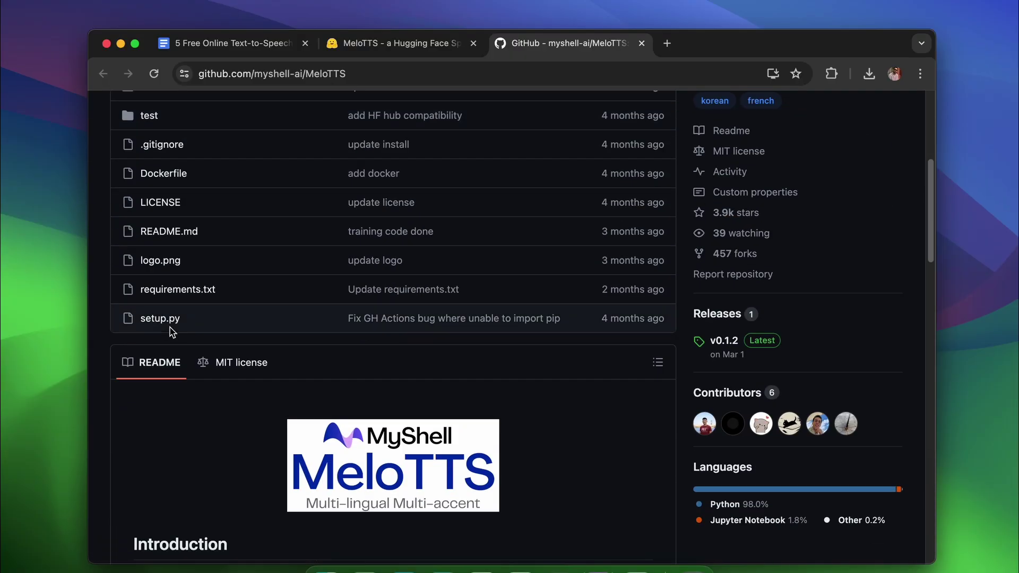
- Select the MIT licence paragraph in the MeloTTS repository, then close the GitHub tab
triple_click(141, 320)
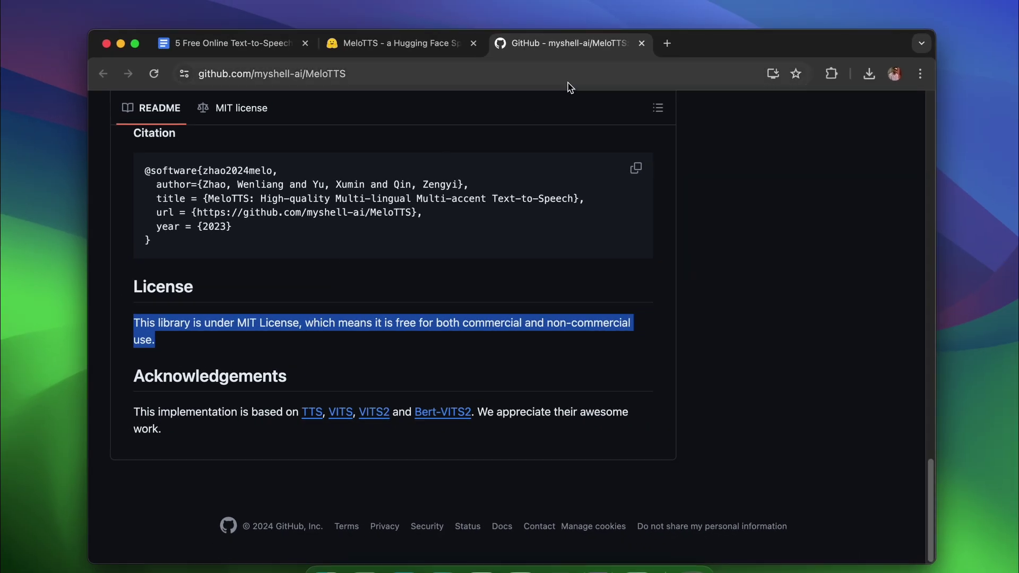
click(642, 43)
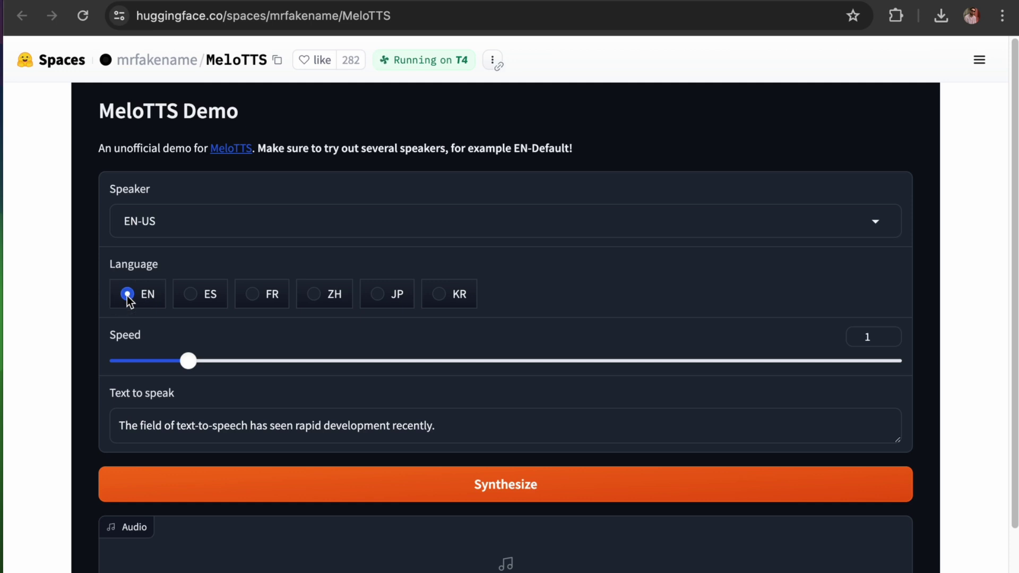
- Set the MeloTTS demo's speaker to EN-BR
click(164, 225)
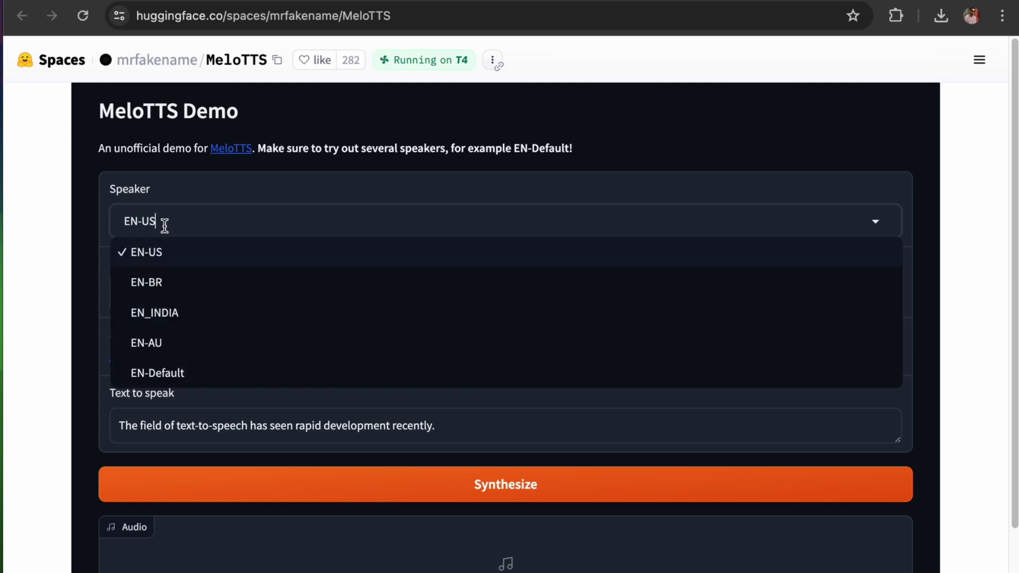
click(155, 278)
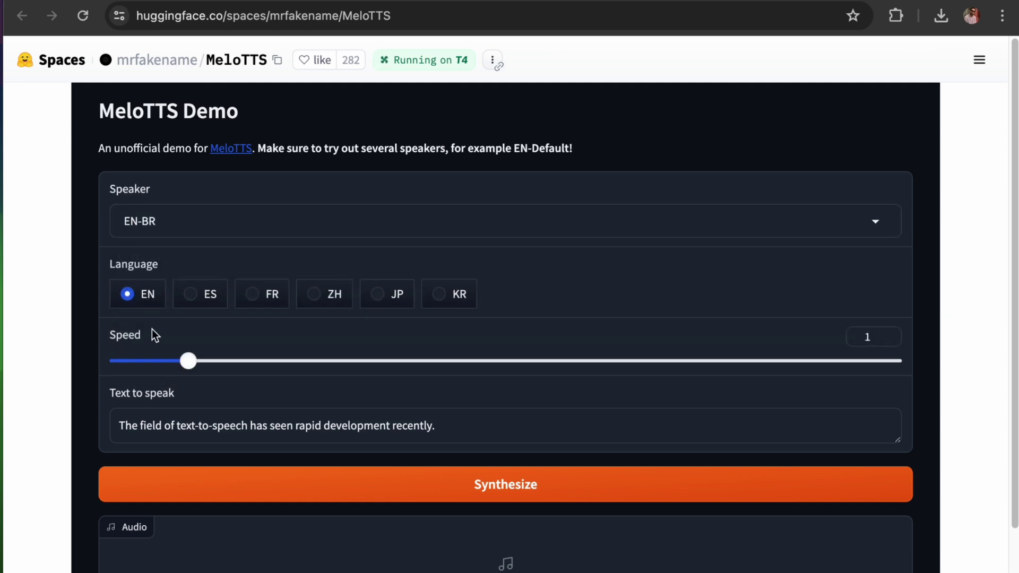
scroll(152, 342, down, 2)
mouse_move(188, 319)
mouse_down()
mouse_move(283, 324)
mouse_move(106, 318)
mouse_move(192, 326)
mouse_up()
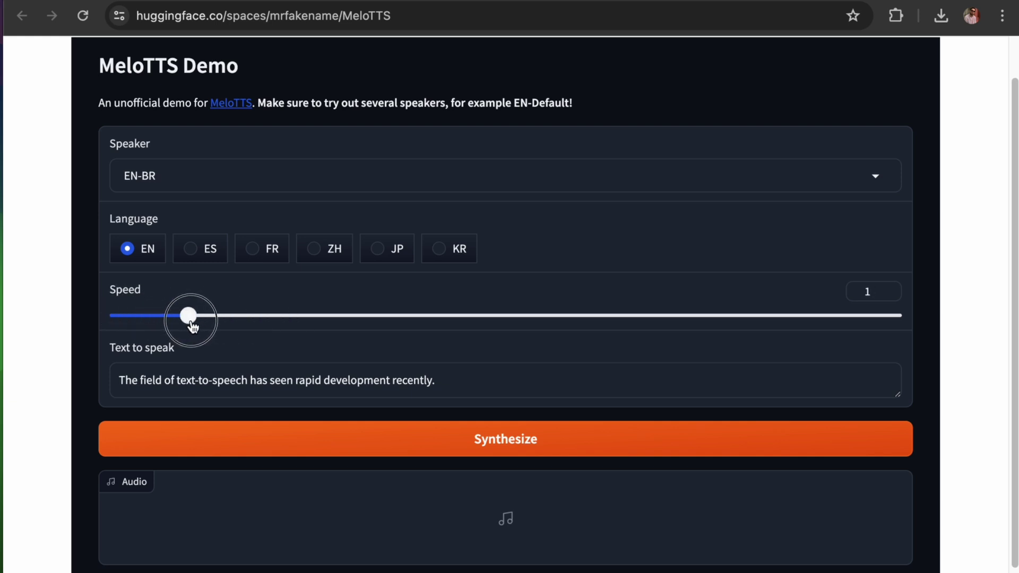
scroll(159, 380, down, 1)
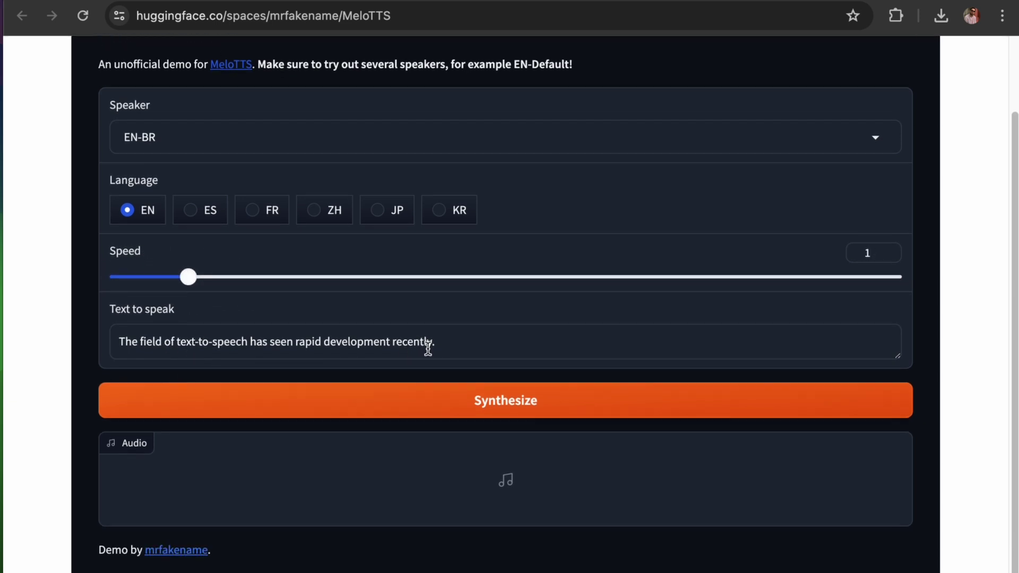
- Replace the sample sentence with the channel welcome message and synthesize the audio
drag(442, 342, 108, 331)
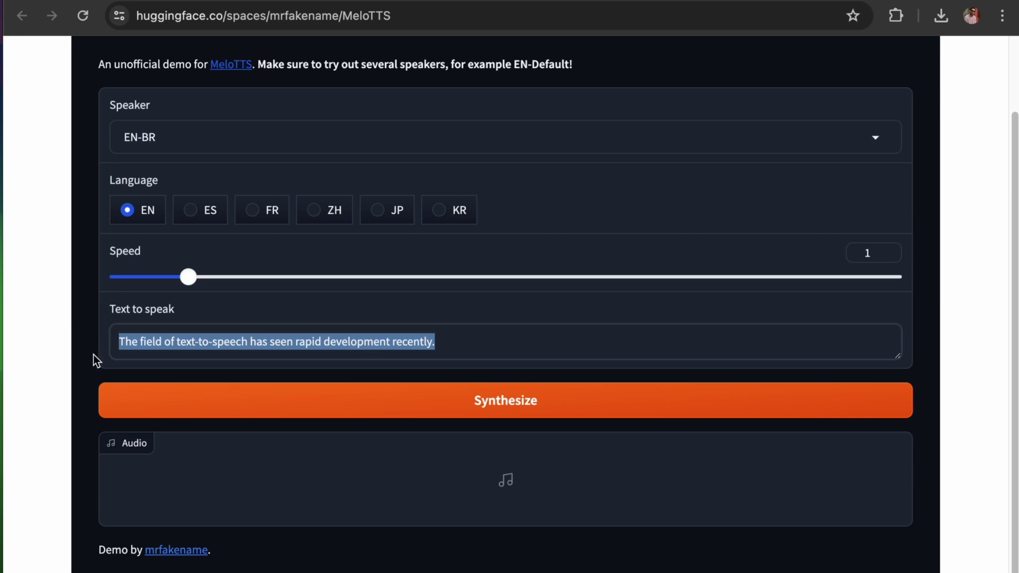
text(Hey, welcome to Nadim Explains. I make videos on AI and digital tools. Make sure to like, share, and subscribe for insightful content!)
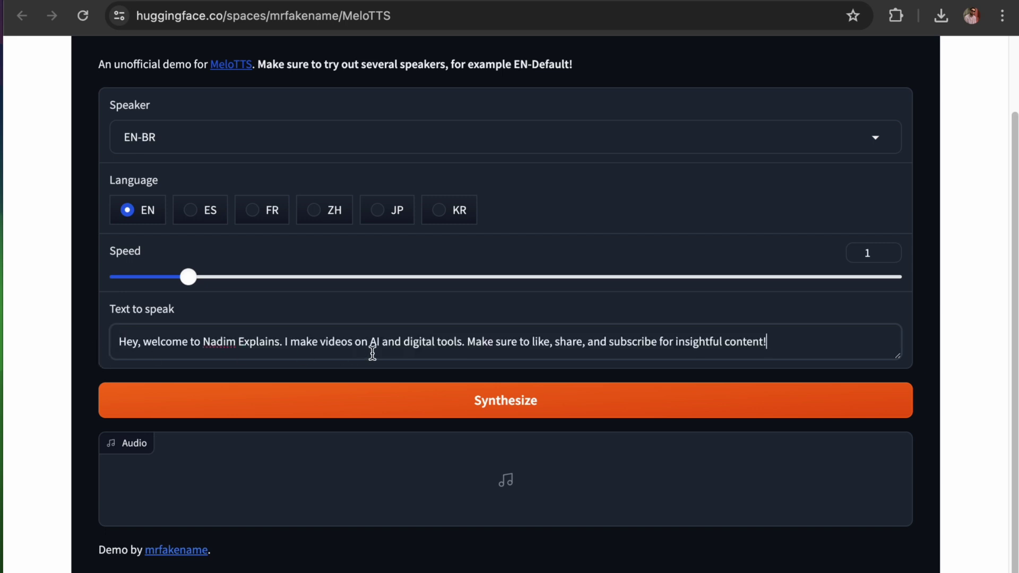
click(530, 412)
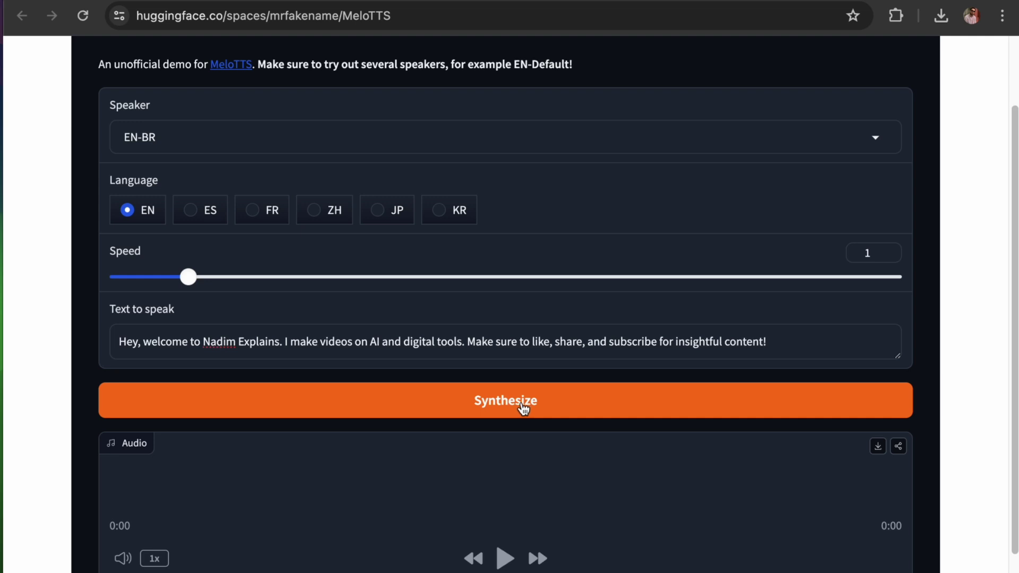
- Play the 9-second EN-BR clip and download it as audio (1), 745 KB
click(505, 559)
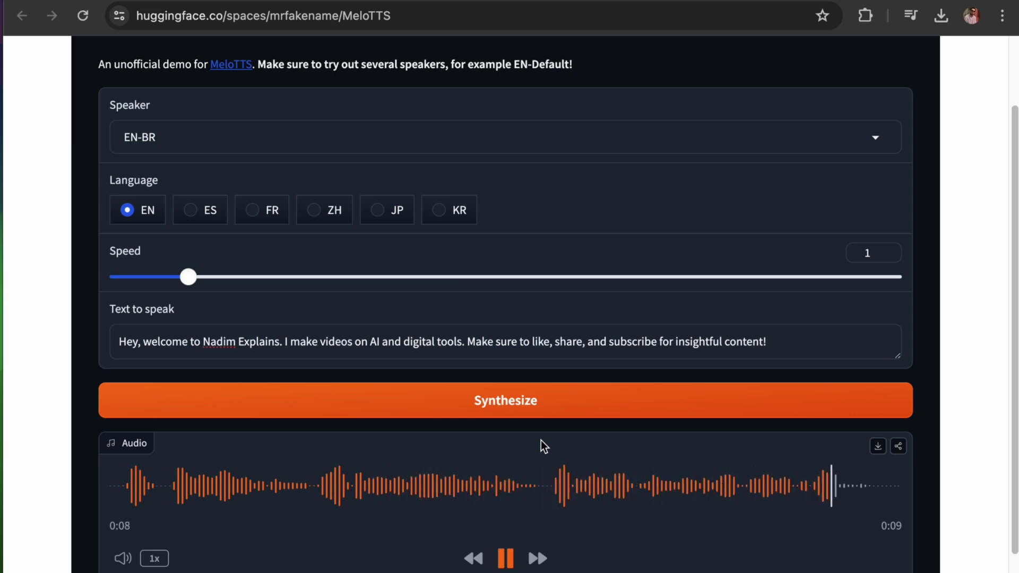
click(878, 447)
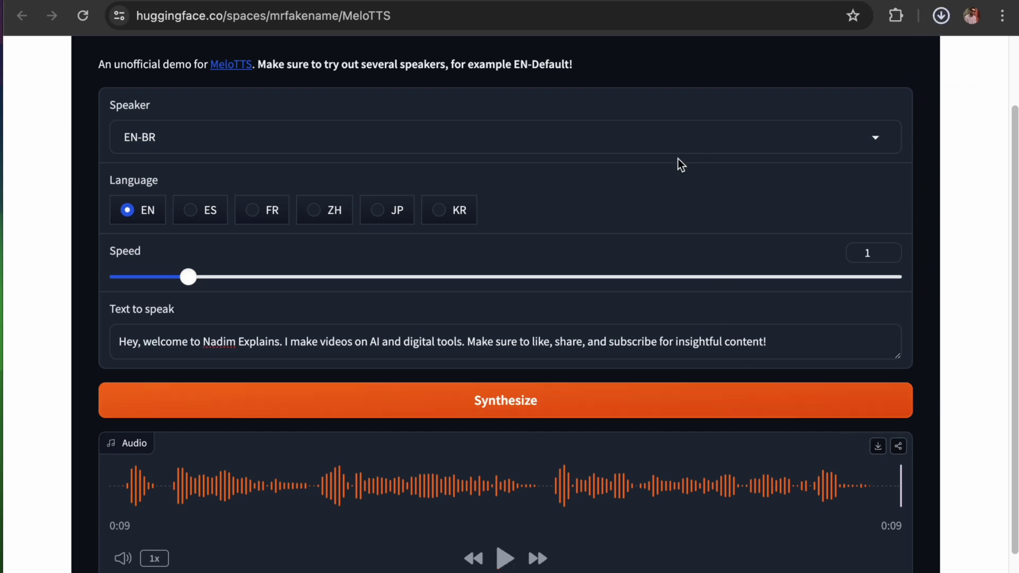
click(948, 16)
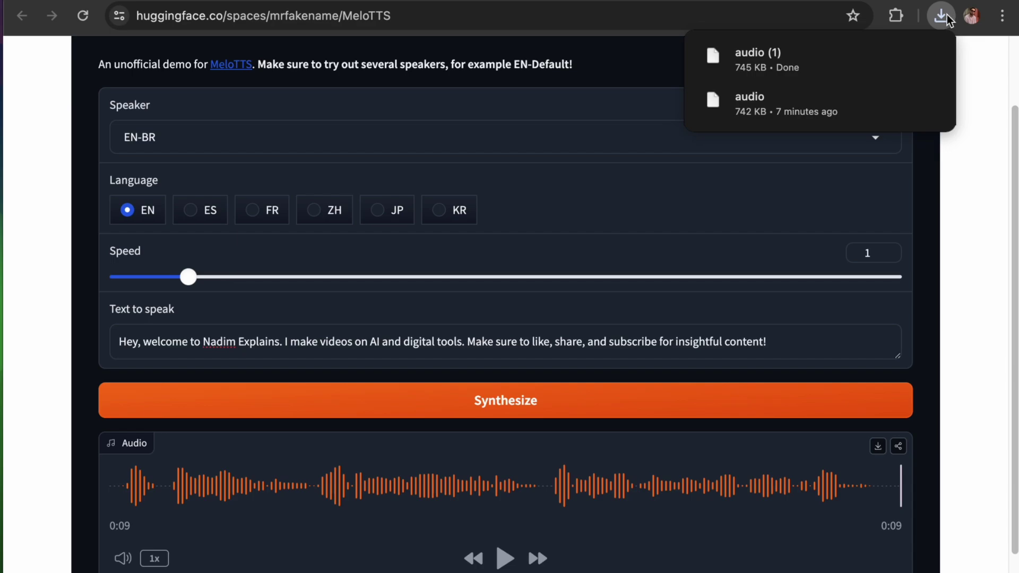